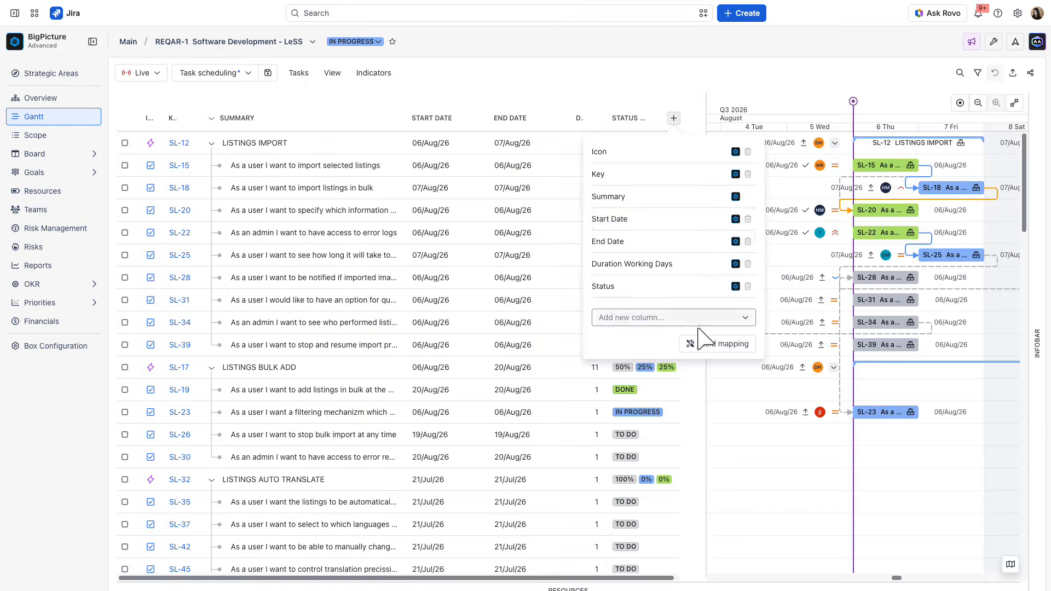
- Browse the columns available to add to the Gantt task table
{"action": "left_click", "coordinate": [700, 323]}
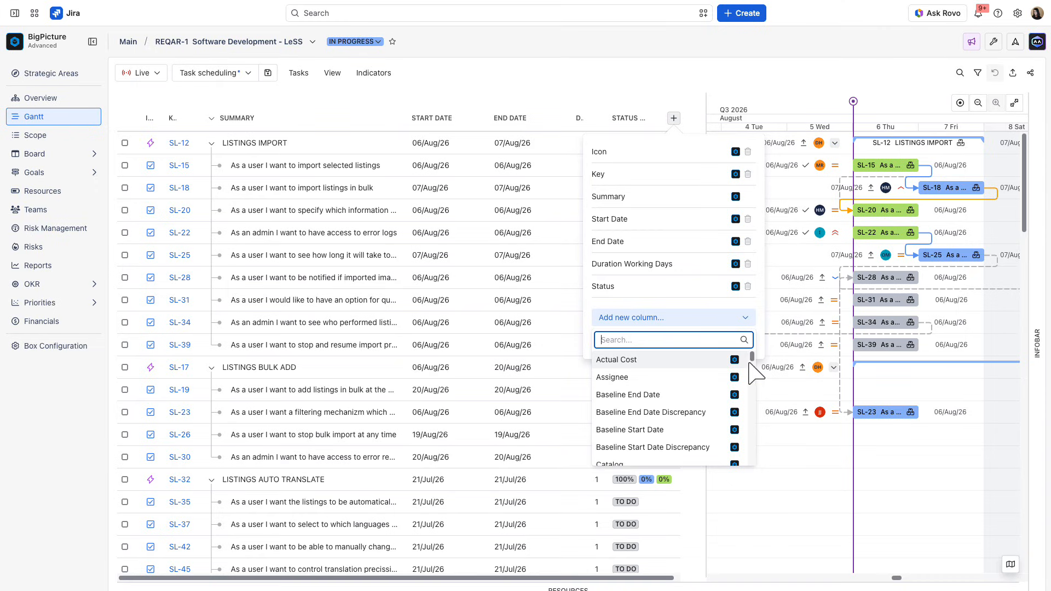
{"action": "left_click_drag", "start_coordinate": [749, 364], "coordinate": [746, 336]}
- Widen the Gantt timeline and reschedule task SL-18 to 10/Aug/26
{"action": "left_click_drag", "start_coordinate": [705, 104], "coordinate": [542, 145]}
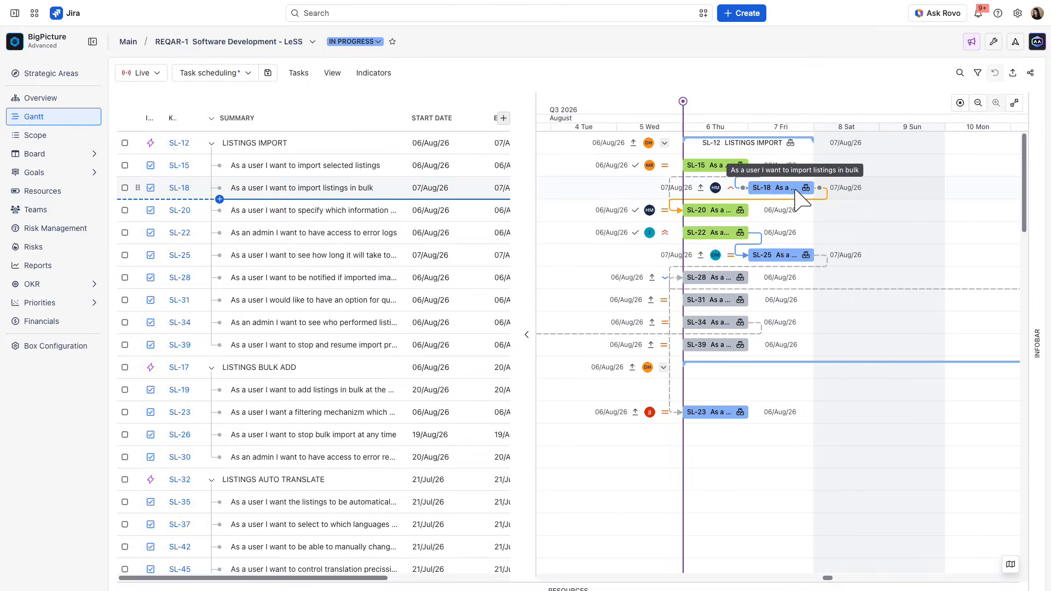
{"action": "left_click_drag", "start_coordinate": [794, 191], "coordinate": [859, 194]}
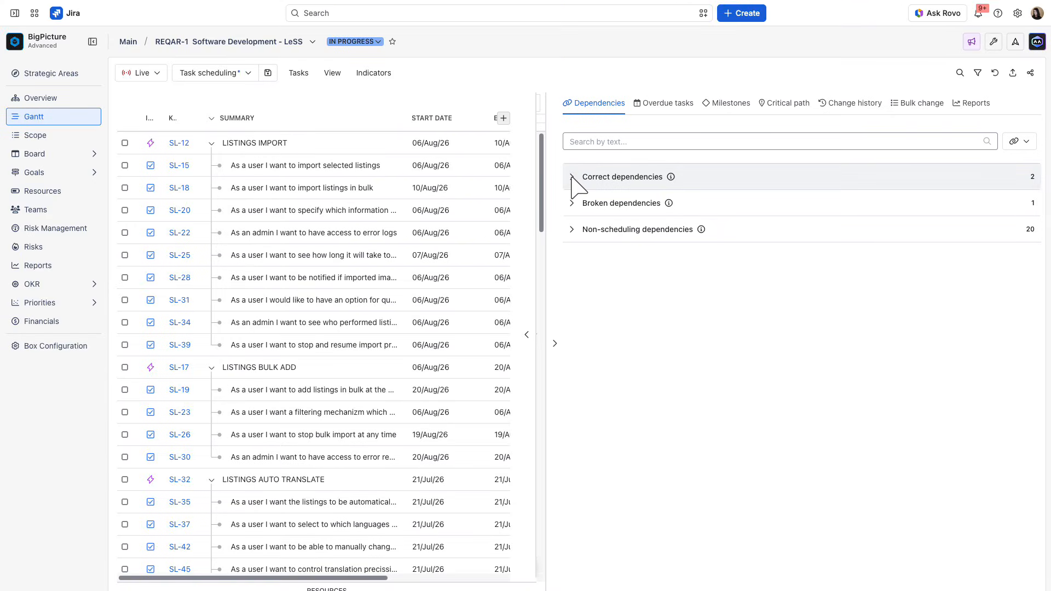
- Examine the correct, broken and non-scheduling dependencies in the infobar
{"action": "left_click", "coordinate": [573, 178]}
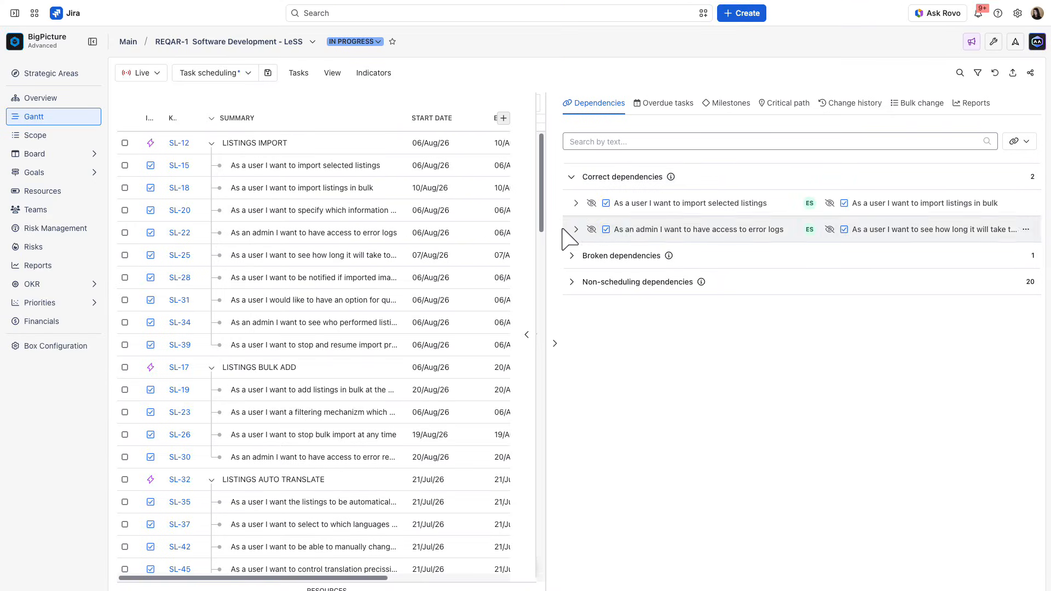
{"action": "left_click", "coordinate": [571, 255]}
{"action": "left_click", "coordinate": [572, 255]}
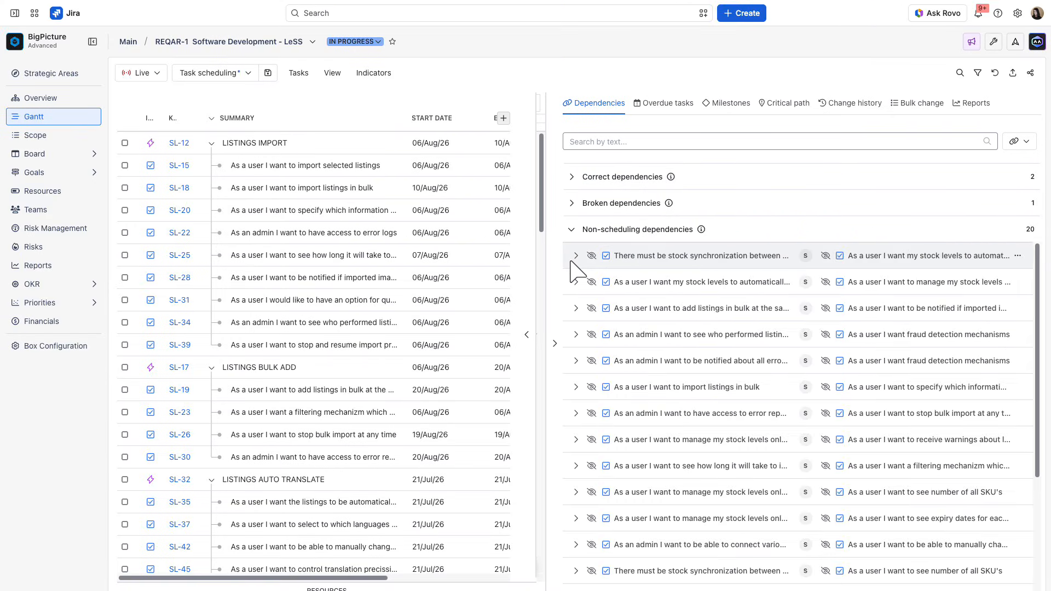
- Review the infobar's overdue tasks, milestones, critical path, change history, bulk change and reports, and close the infobar
{"action": "left_click", "coordinate": [663, 107]}
{"action": "left_click", "coordinate": [715, 105]}
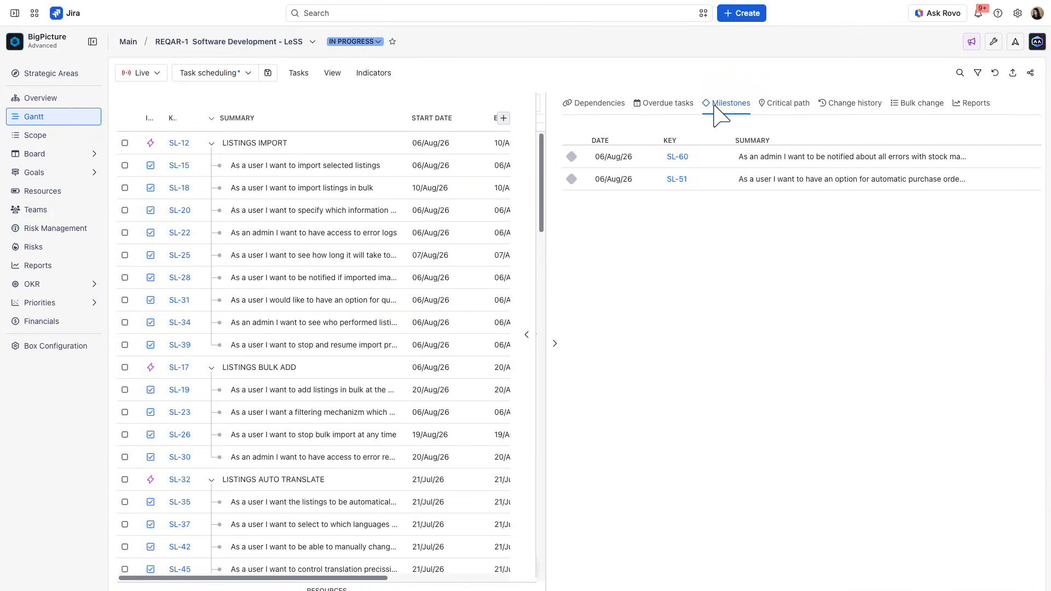
{"action": "left_click", "coordinate": [784, 104]}
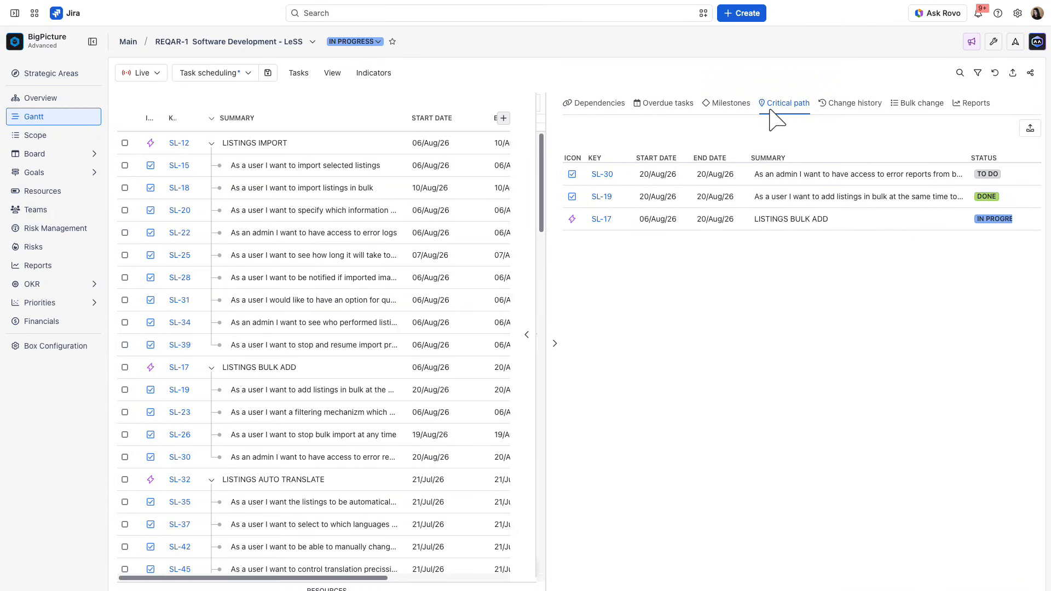
{"action": "left_click", "coordinate": [847, 105]}
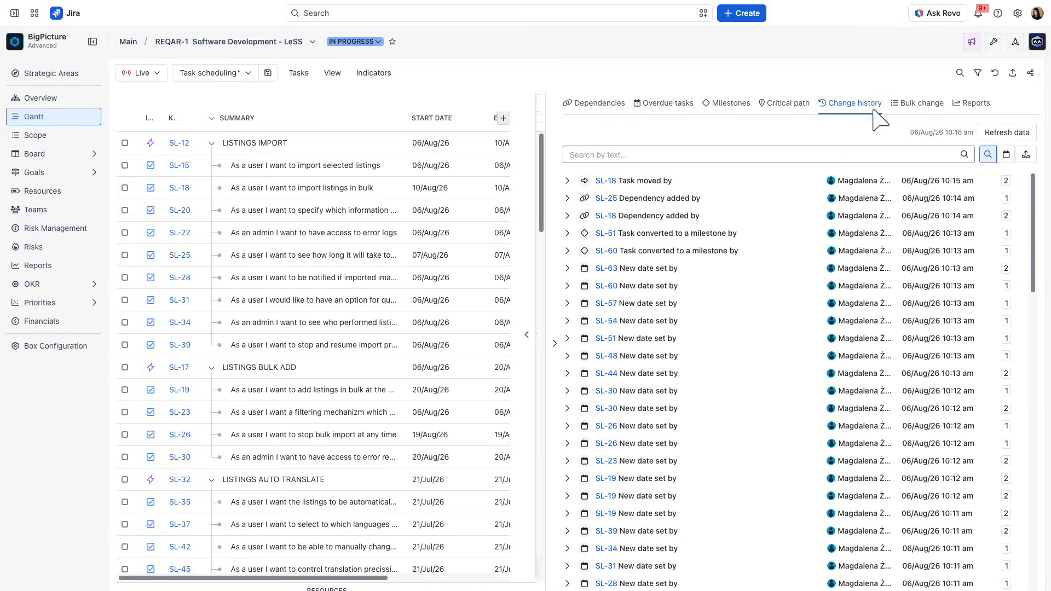
{"action": "left_click", "coordinate": [923, 105]}
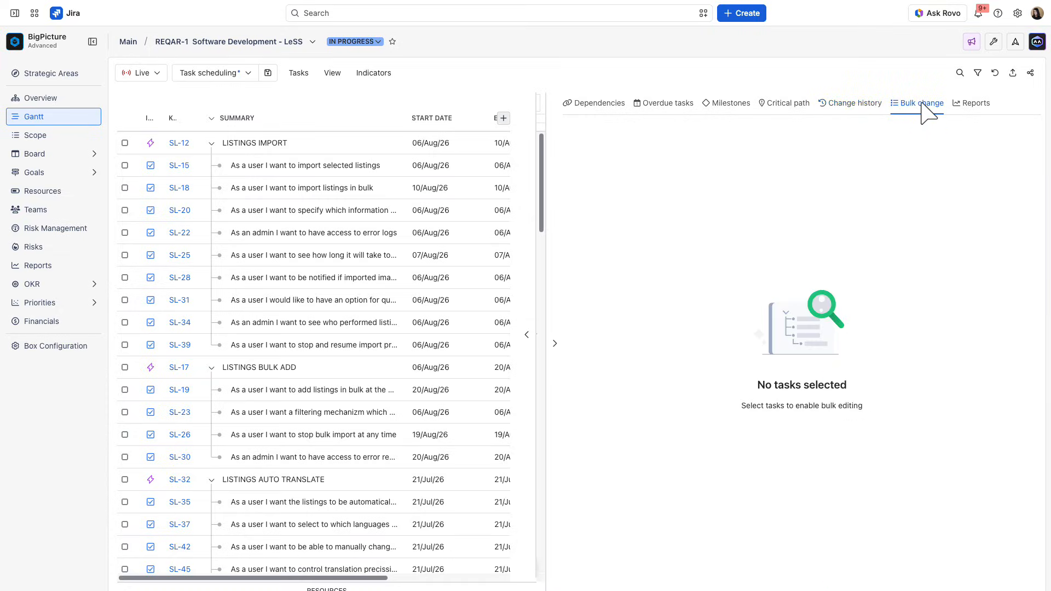
{"action": "left_click", "coordinate": [962, 109]}
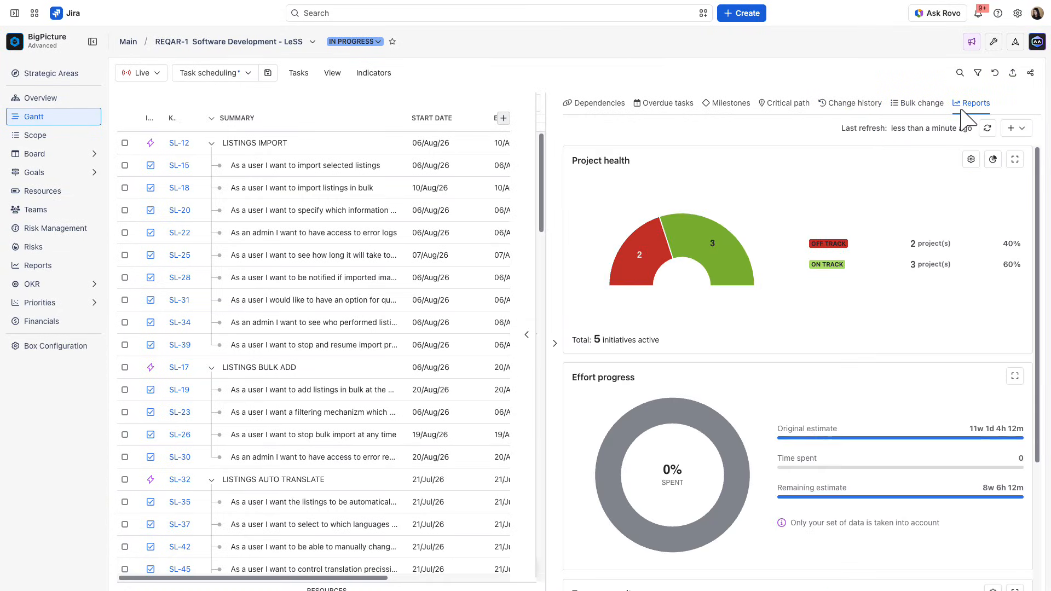
{"action": "left_click", "coordinate": [1017, 128]}
{"action": "left_click", "coordinate": [554, 344]}
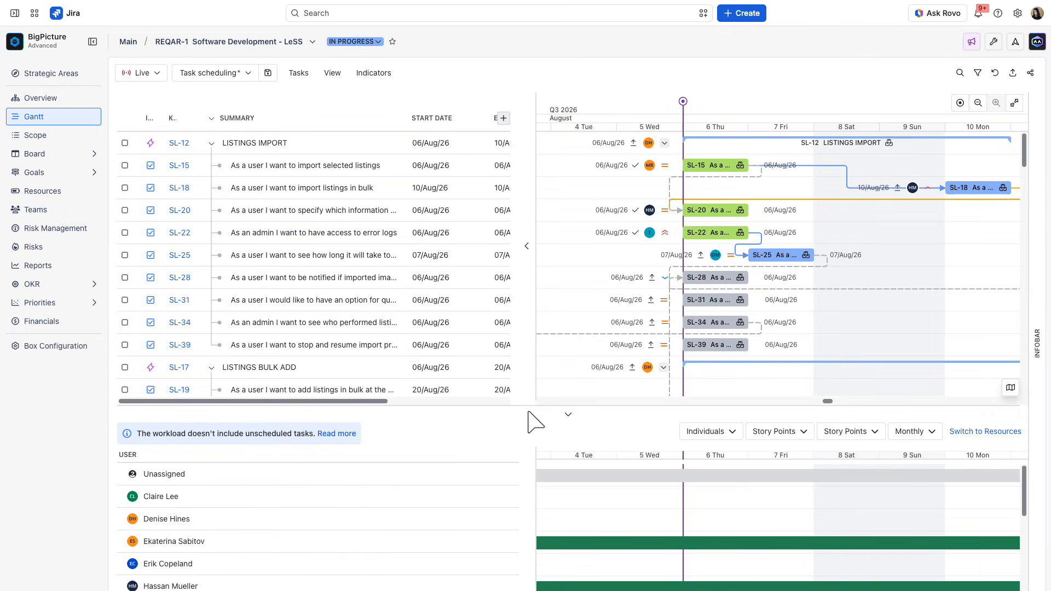
- Enlarge the resource panel and set its workload aggregation to Daily
{"action": "left_click_drag", "start_coordinate": [529, 417], "coordinate": [508, 244]}
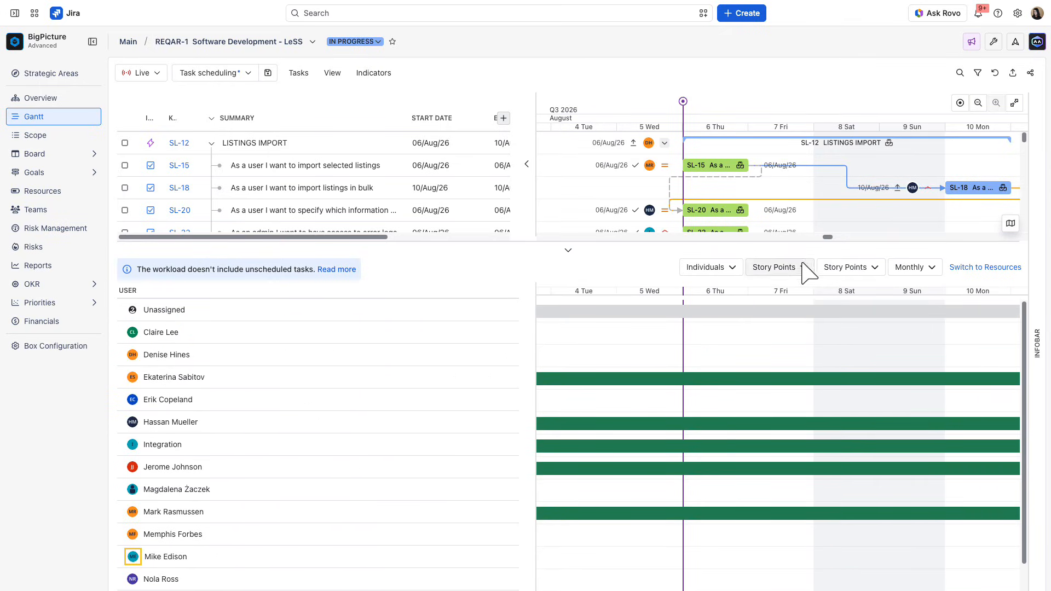
{"action": "left_click", "coordinate": [912, 269]}
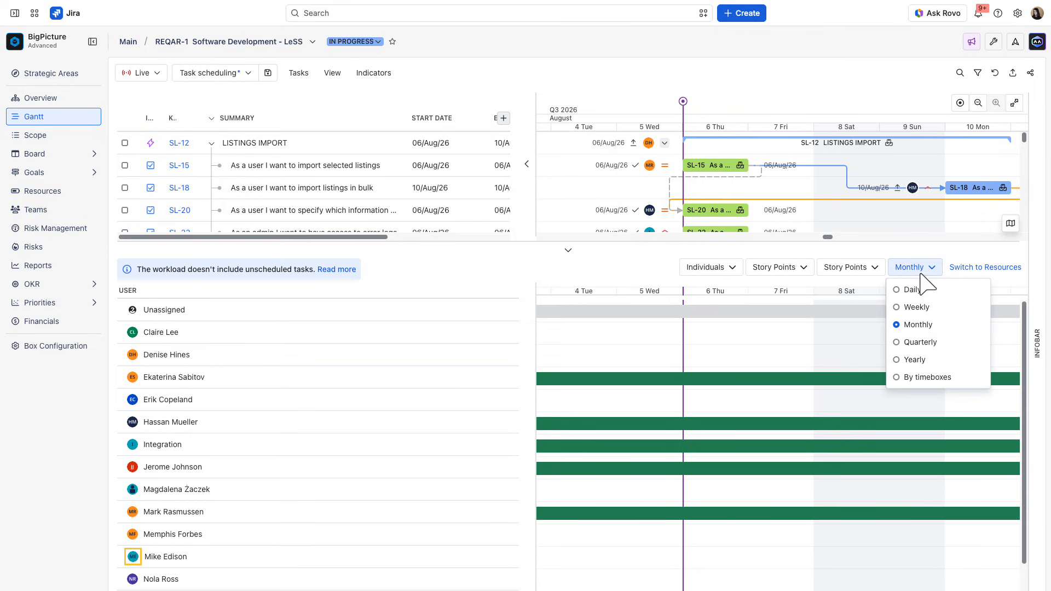
{"action": "left_click", "coordinate": [923, 308]}
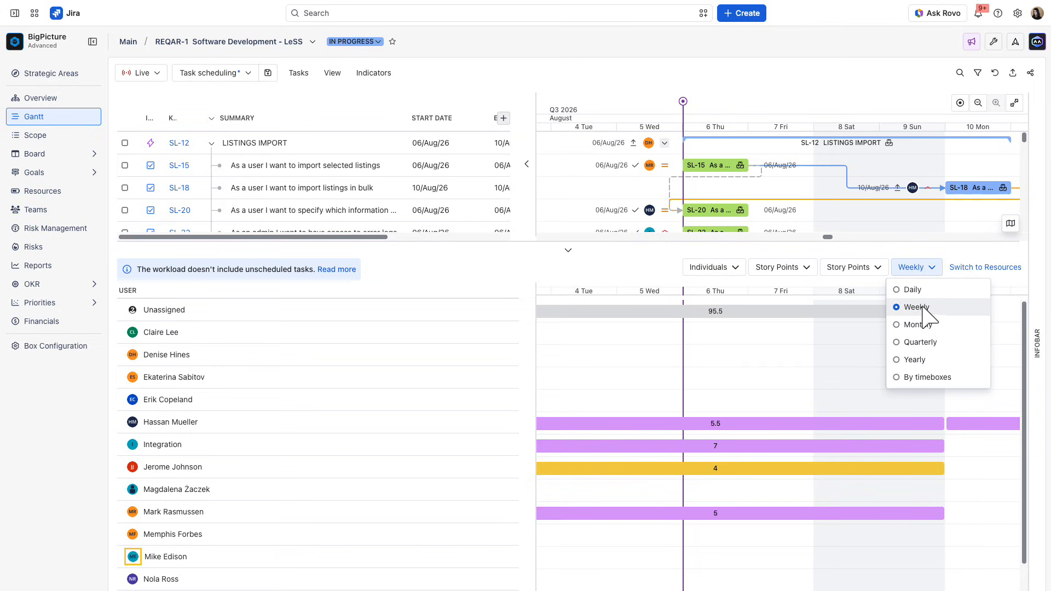
{"action": "left_click", "coordinate": [920, 290]}
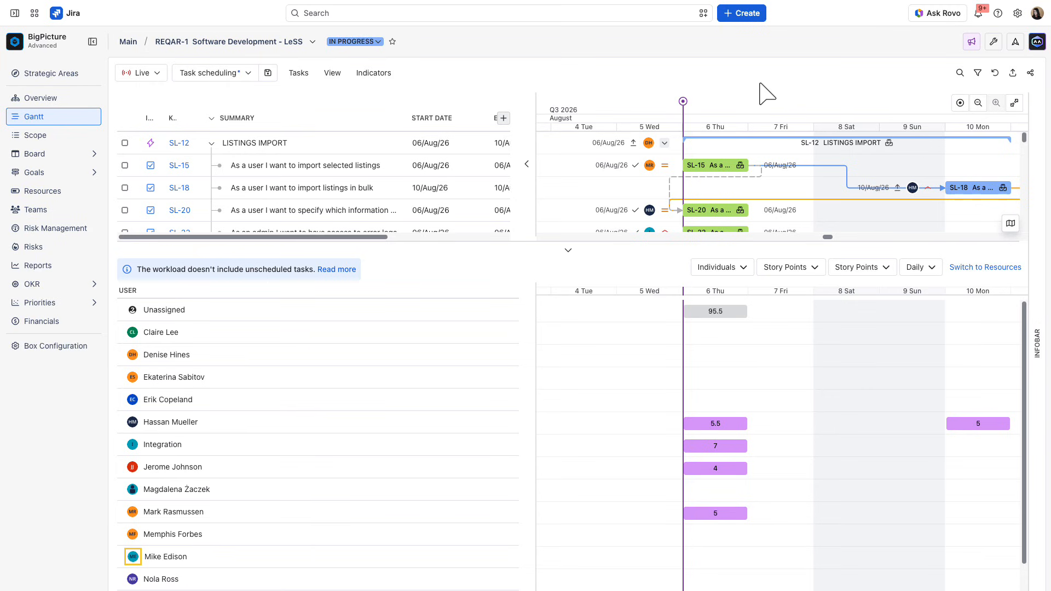
- Collapse the resource panel and turn off its display in the Gantt
{"action": "left_click", "coordinate": [568, 251]}
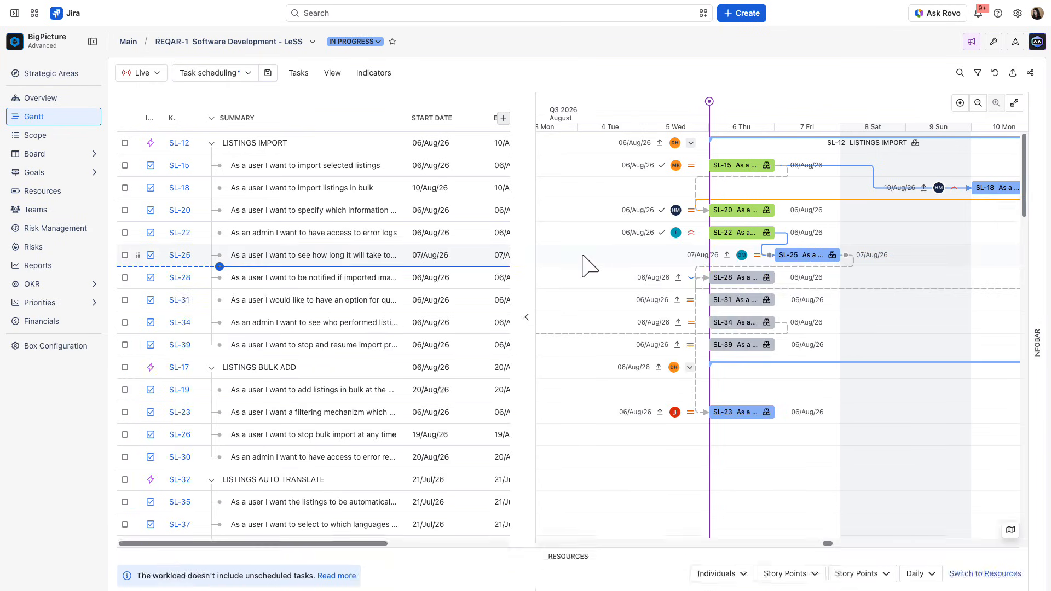
{"action": "left_click", "coordinate": [332, 73]}
{"action": "left_click", "coordinate": [342, 271]}
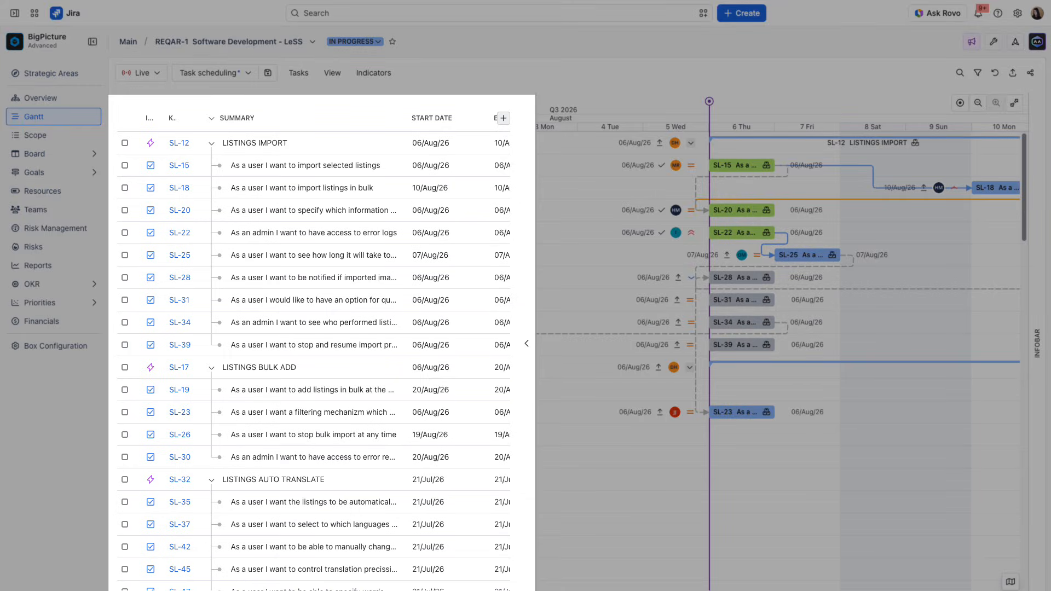
- Examine the scope definition for work items from Jira and close it without changes
{"action": "left_click", "coordinate": [299, 73]}
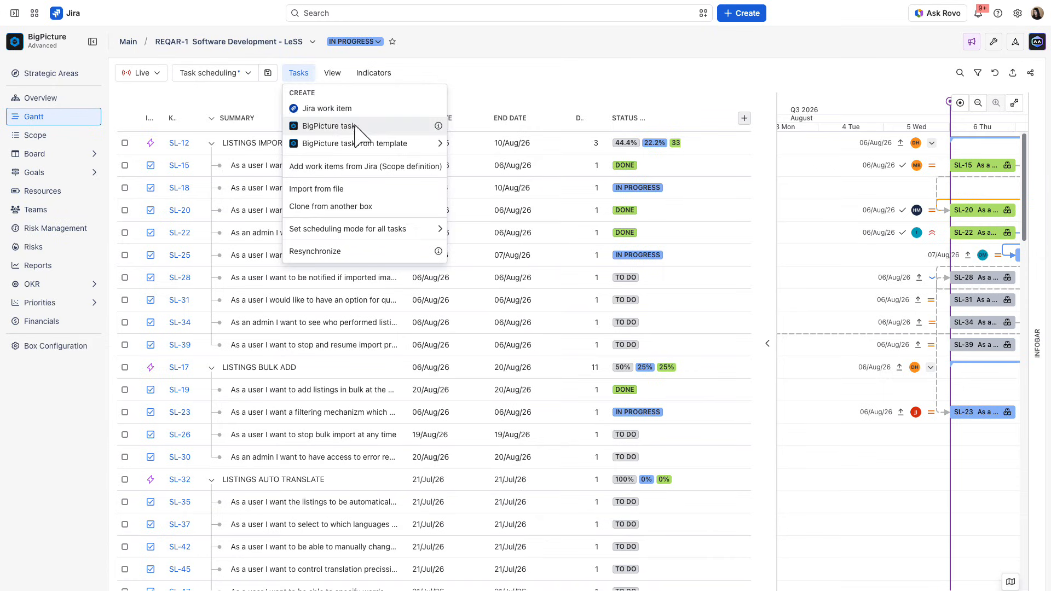
{"action": "left_click", "coordinate": [377, 166]}
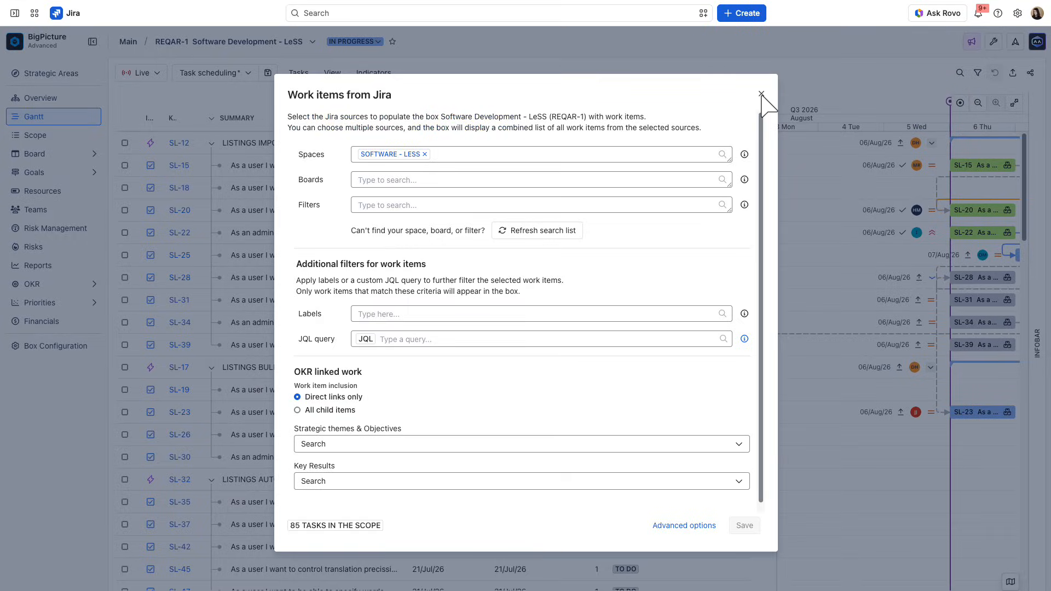
{"action": "left_click", "coordinate": [761, 95]}
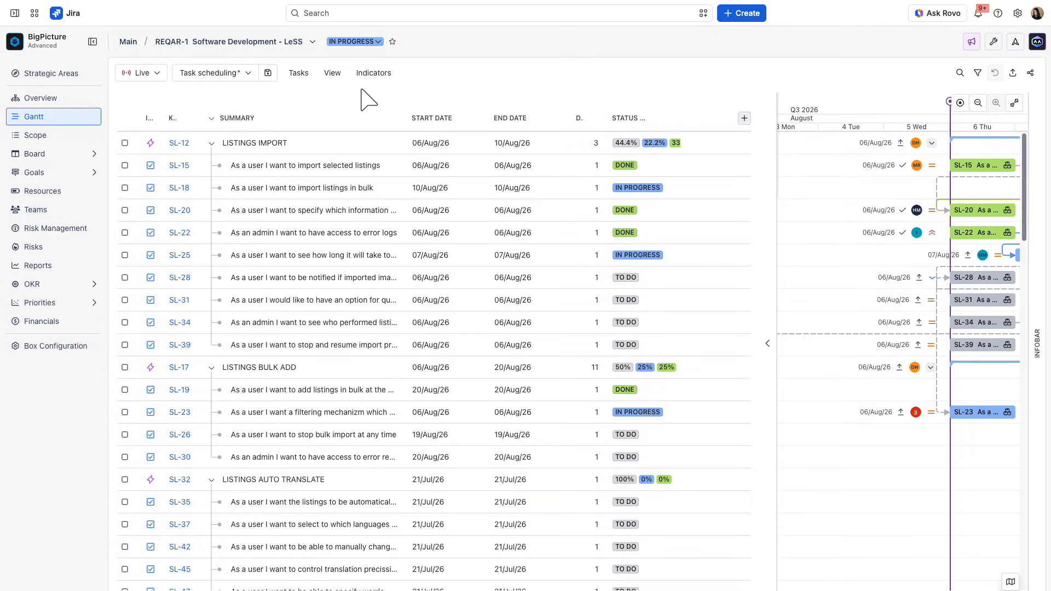
- View the Gantt in the PM Planning scenario and return to Live mode
{"action": "left_click", "coordinate": [157, 76]}
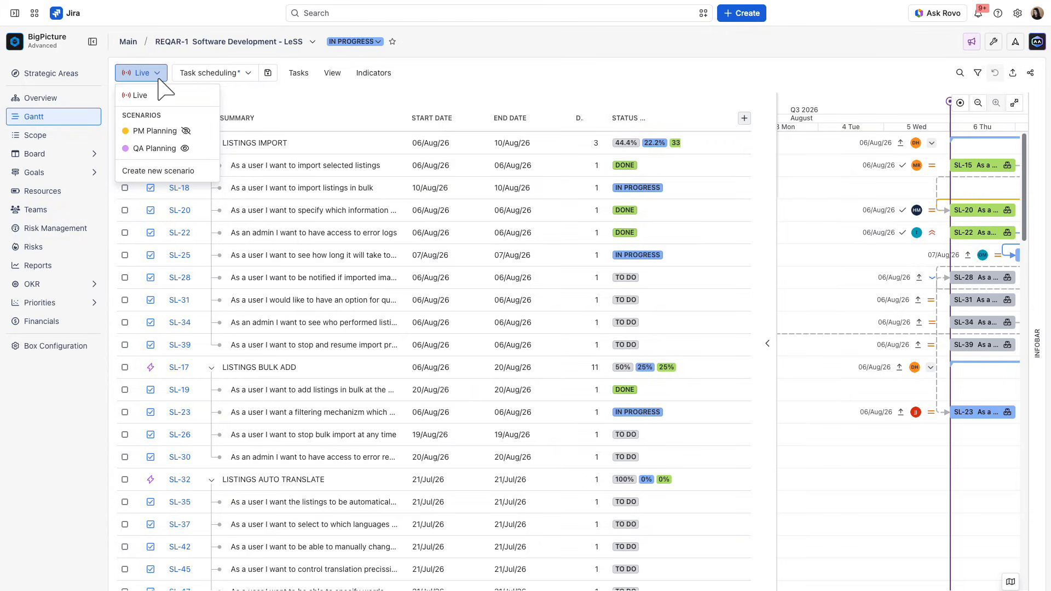
{"action": "left_click", "coordinate": [202, 131]}
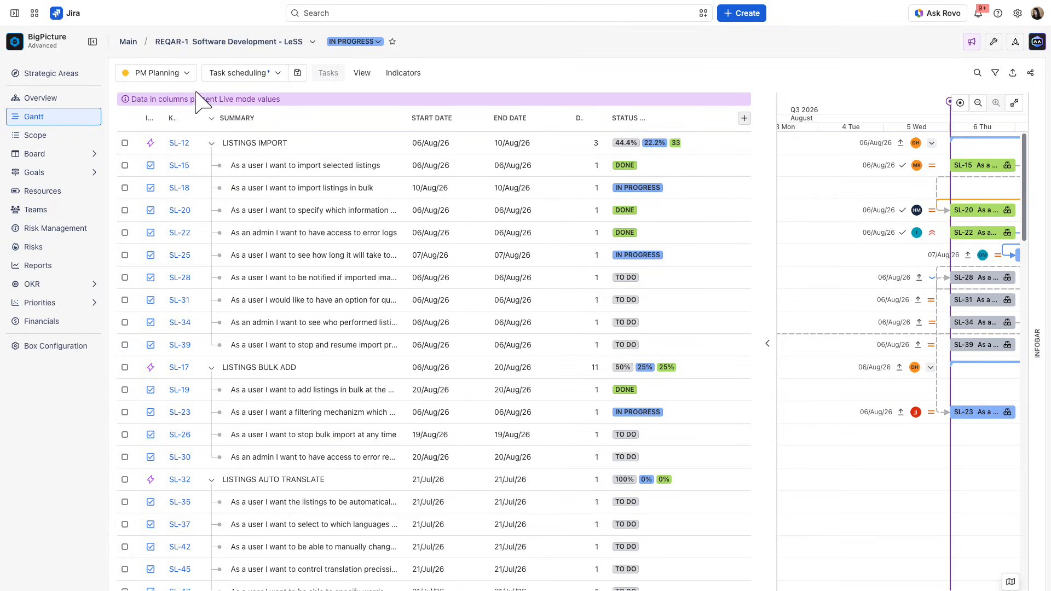
{"action": "left_click", "coordinate": [186, 72]}
{"action": "left_click", "coordinate": [192, 143]}
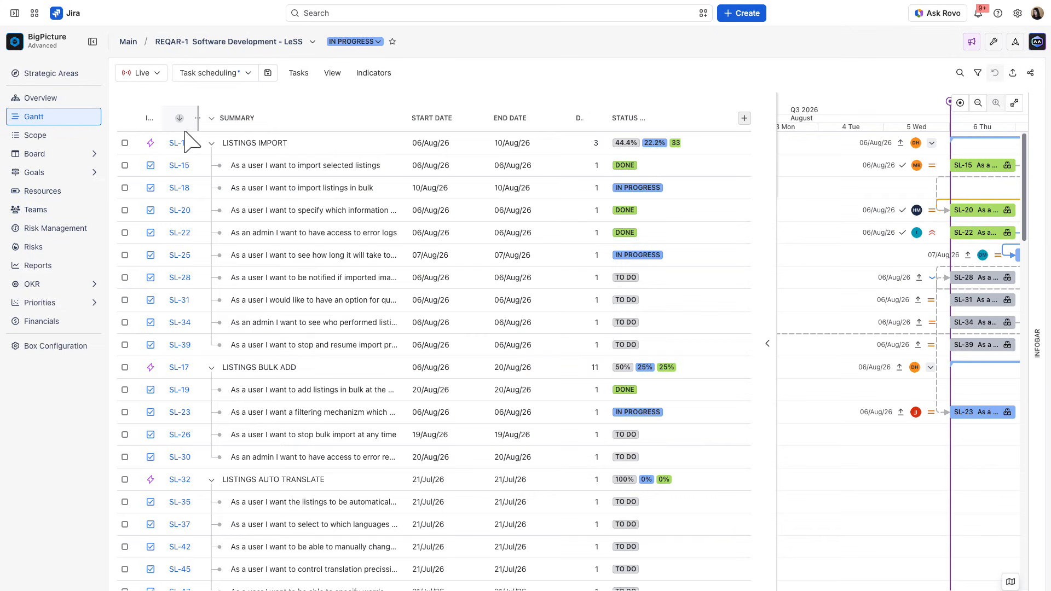
- Review the available column views and their configuration page, and return to the Gantt
{"action": "left_click", "coordinate": [248, 76]}
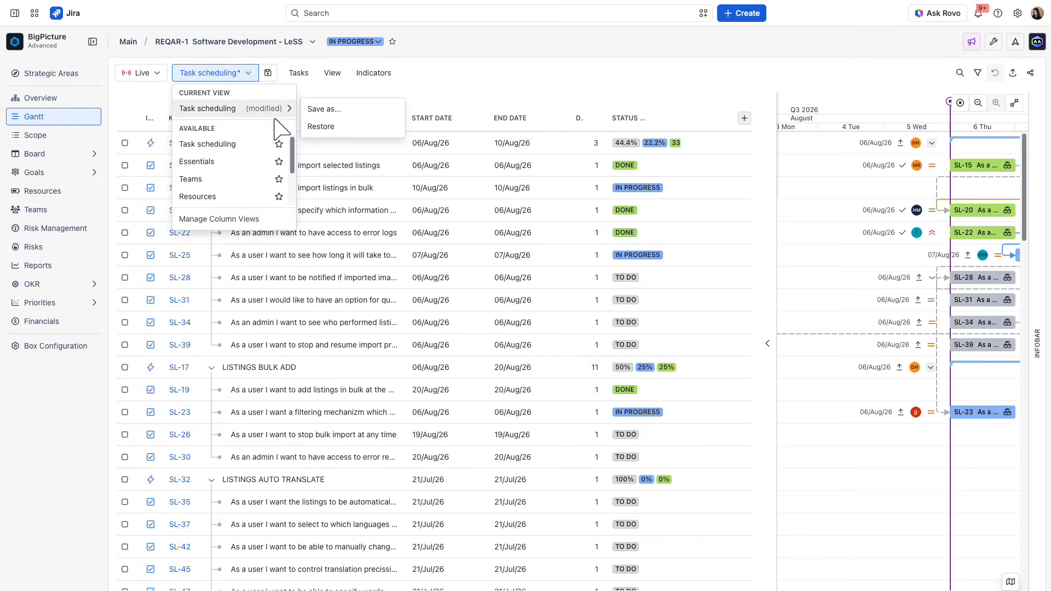
{"action": "left_click_drag", "start_coordinate": [290, 145], "coordinate": [291, 185]}
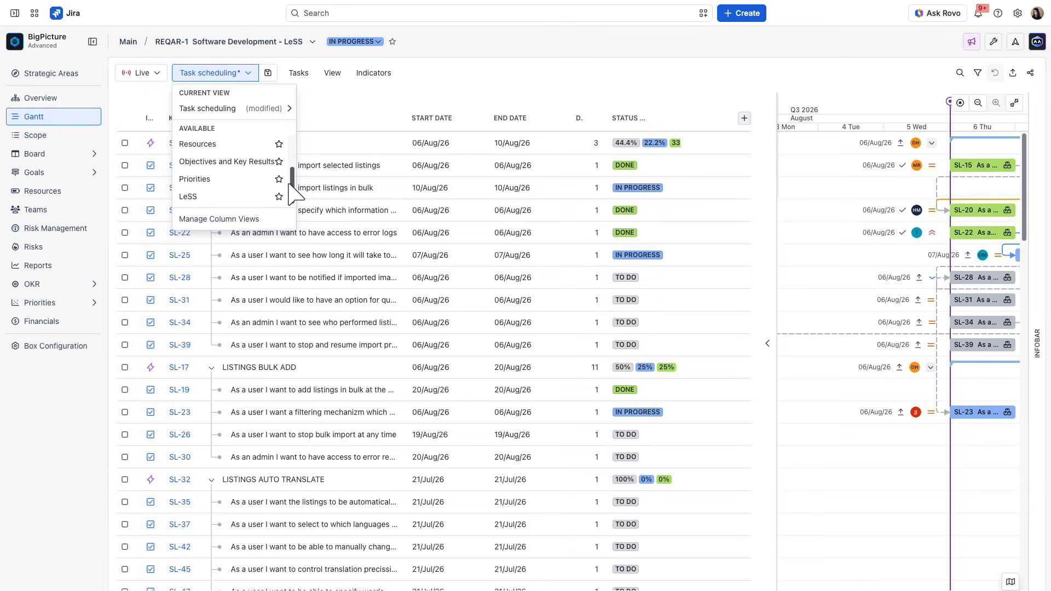
{"action": "left_click", "coordinate": [277, 220]}
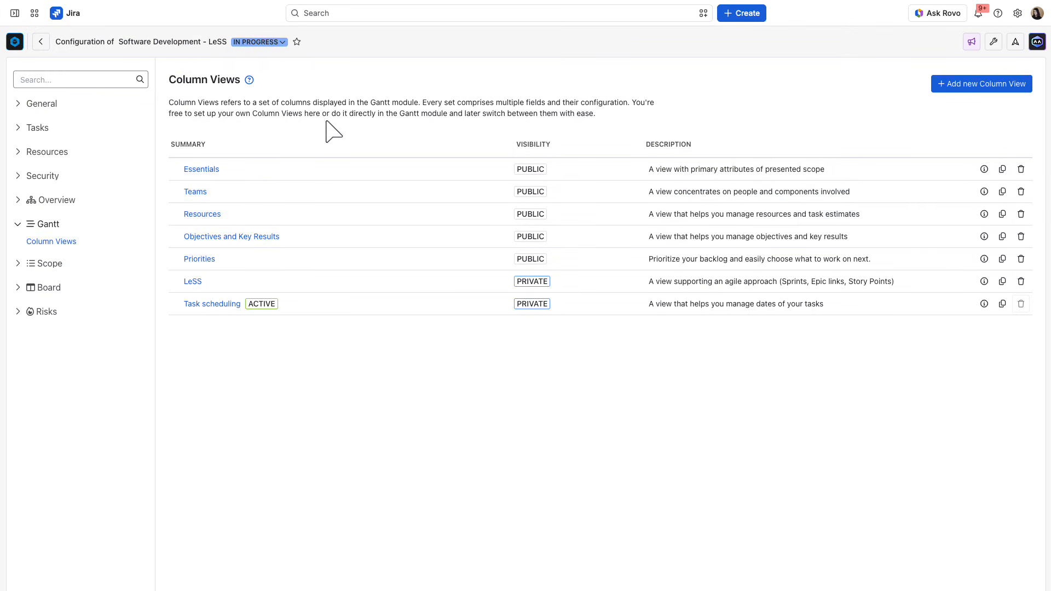
{"action": "left_click", "coordinate": [40, 42]}
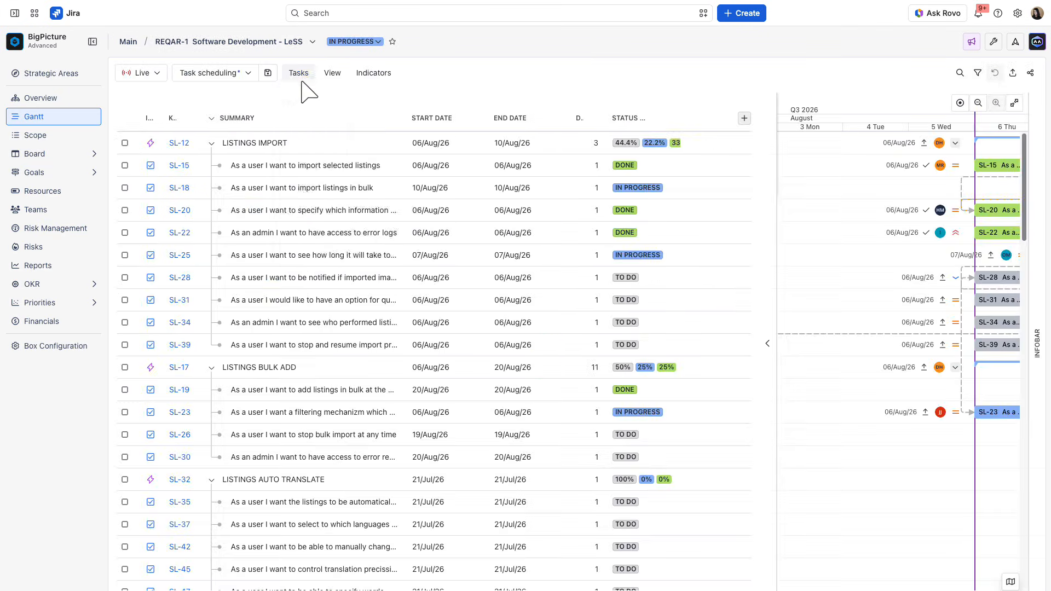
{"action": "left_click", "coordinate": [300, 77]}
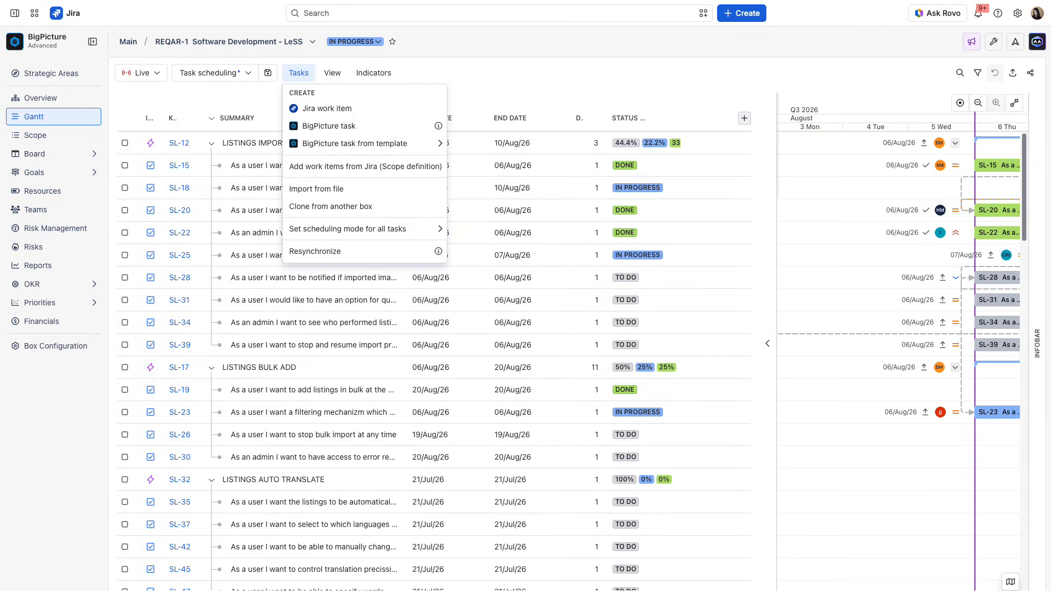
{"action": "left_click", "coordinate": [300, 75]}
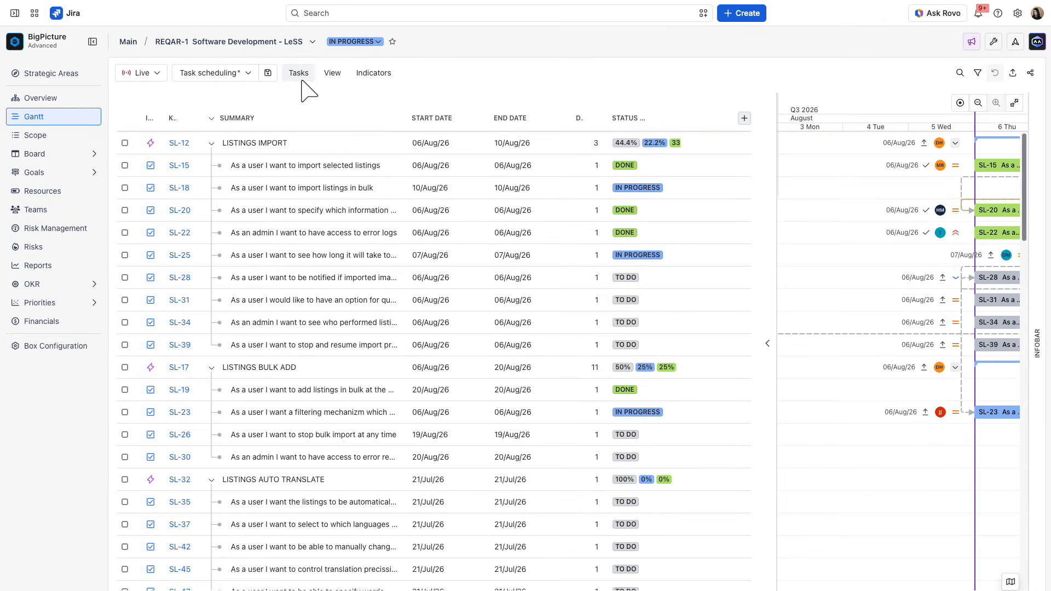
{"action": "left_click", "coordinate": [334, 73]}
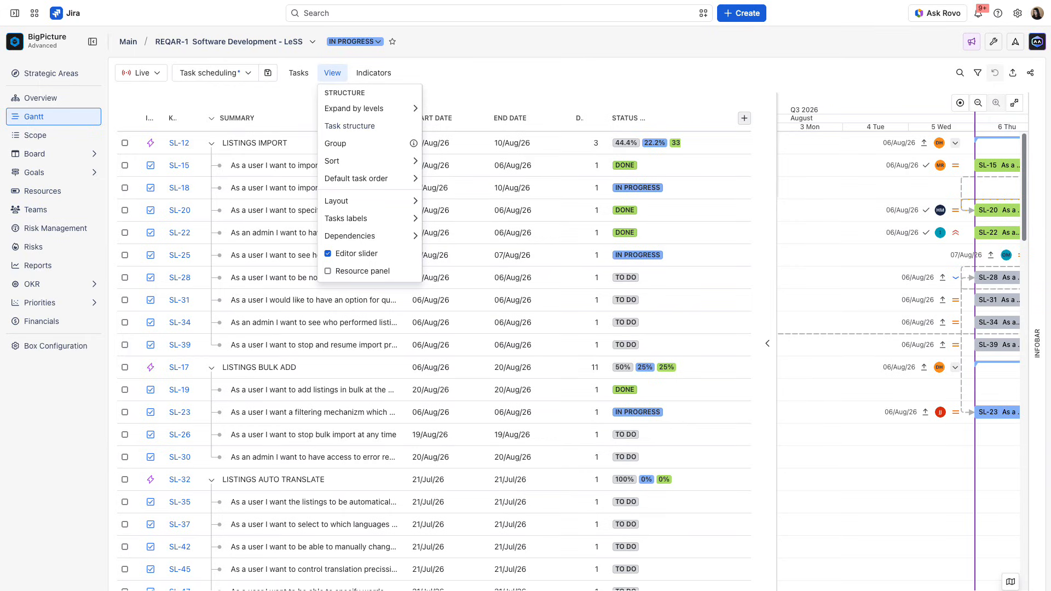
- Enable the Markers, Timeboxes (Sprints, PIs), Week numbers, Progress, Critical path and Overdue tasks indicators on the Gantt
{"action": "left_click", "coordinate": [371, 76]}
{"action": "left_click", "coordinate": [370, 79]}
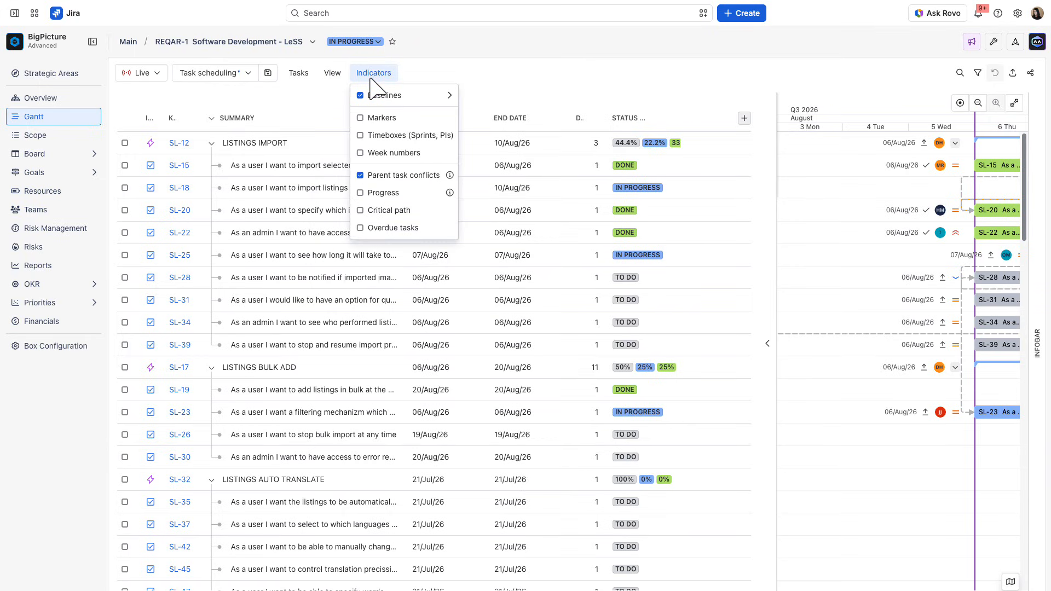
{"action": "left_click", "coordinate": [387, 118]}
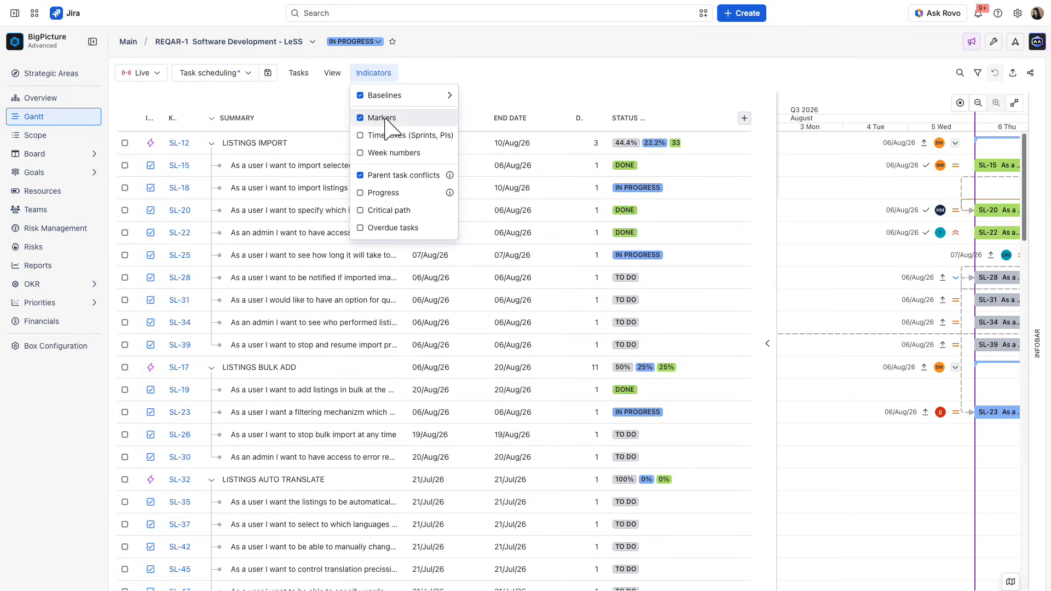
{"action": "left_click", "coordinate": [387, 137]}
{"action": "left_click", "coordinate": [391, 159]}
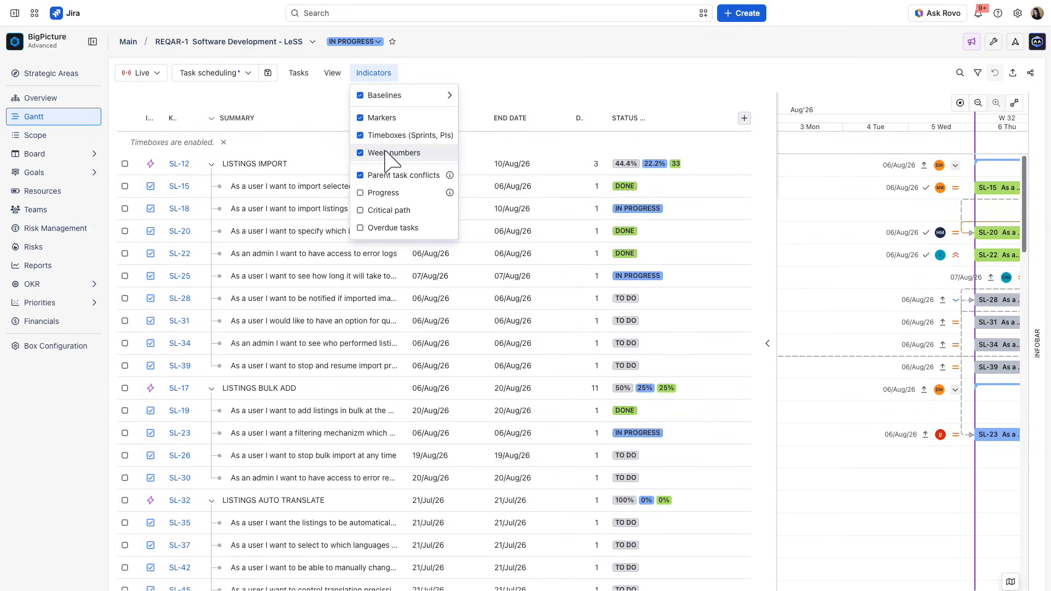
{"action": "left_click", "coordinate": [385, 193]}
{"action": "left_click", "coordinate": [386, 210]}
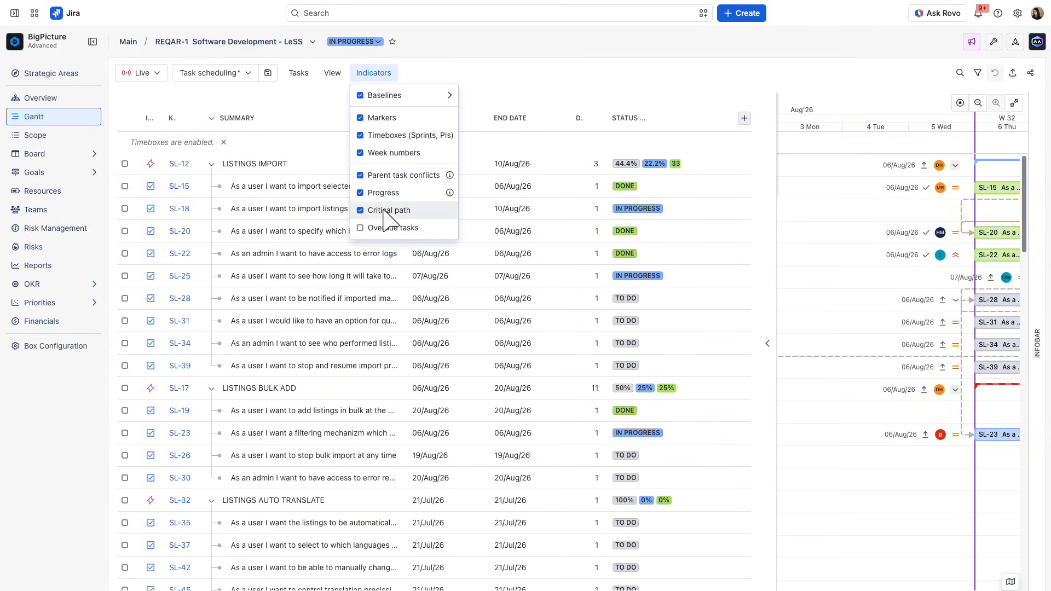
{"action": "left_click", "coordinate": [390, 230]}
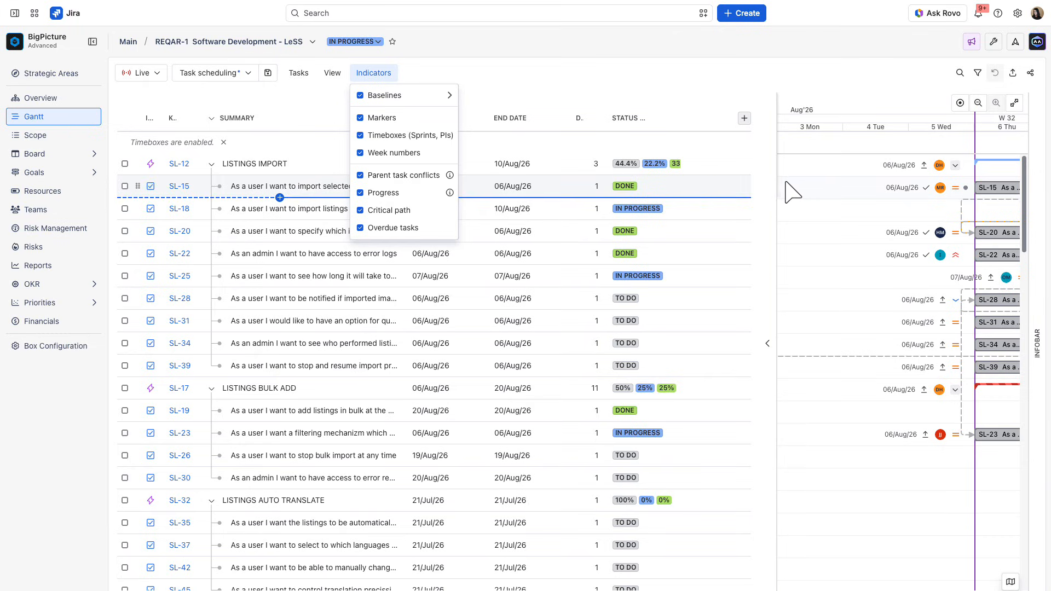
- Widen the timeline area, zoom the timeline out and back in, and center it on today
{"action": "left_click_drag", "start_coordinate": [775, 185], "coordinate": [480, 226]}
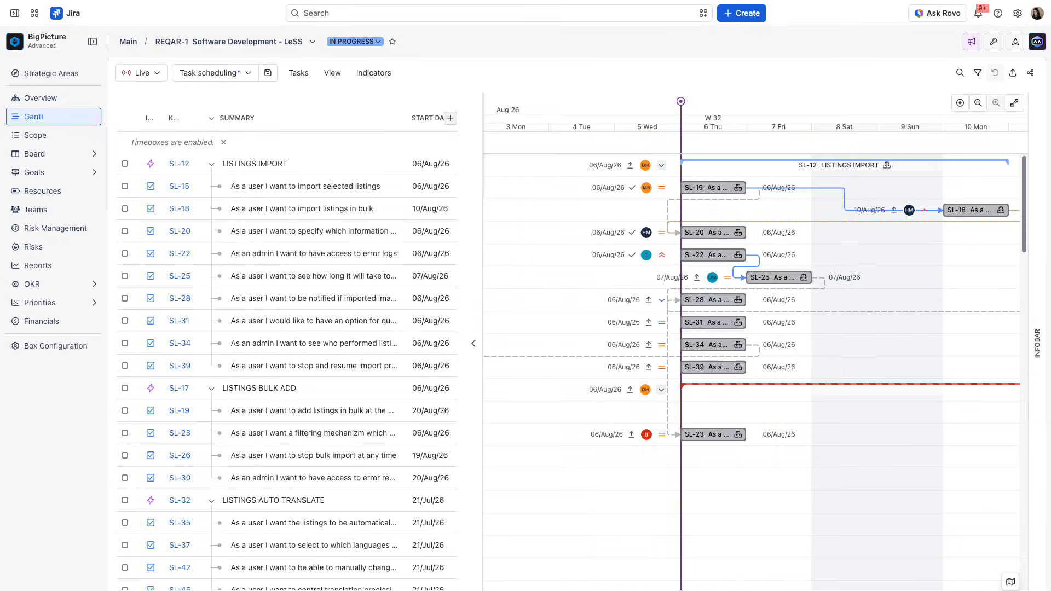
{"action": "left_click", "coordinate": [977, 103]}
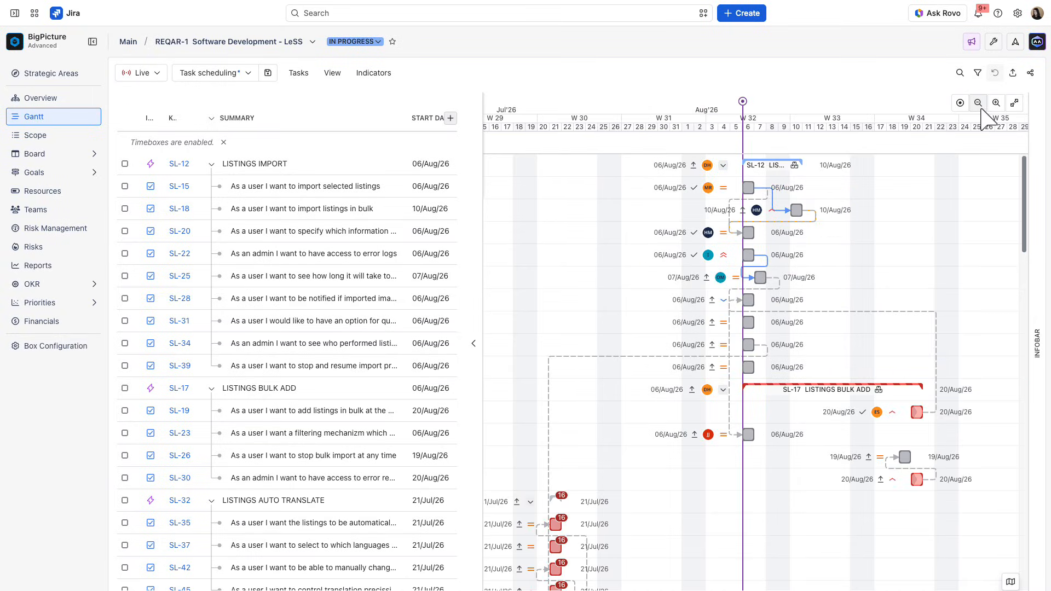
{"action": "left_click", "coordinate": [997, 103]}
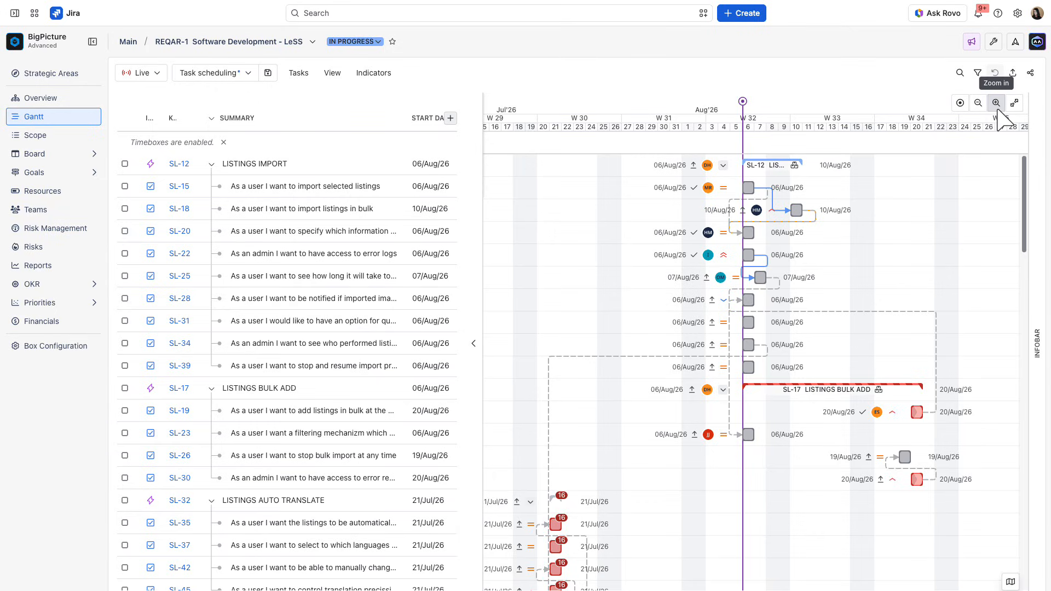
{"action": "left_click", "coordinate": [996, 102]}
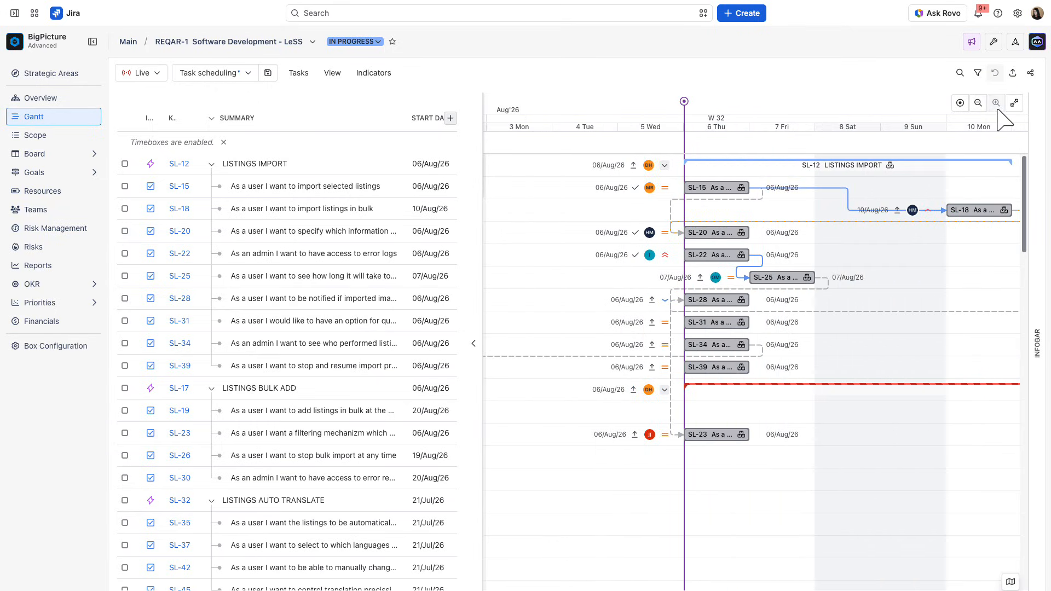
{"action": "left_click", "coordinate": [960, 103]}
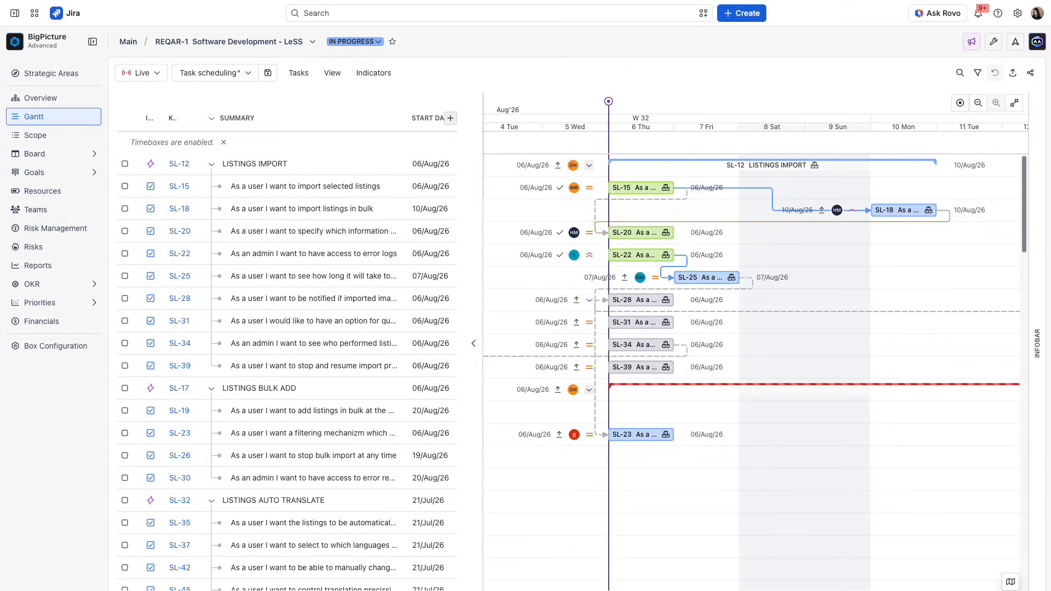
- Reschedule SL-28 to 10–12 August 2026 and create an end-to-start dependency from SL-18 to SL-28
{"action": "left_click_drag", "start_coordinate": [635, 299], "coordinate": [903, 312]}
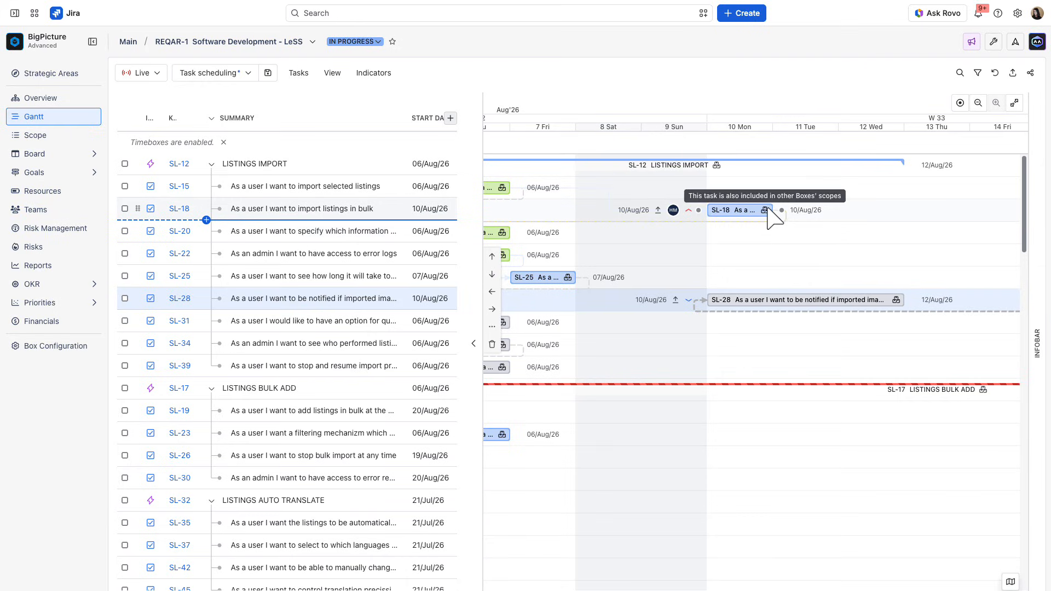
{"action": "left_click_drag", "start_coordinate": [782, 210], "coordinate": [717, 299]}
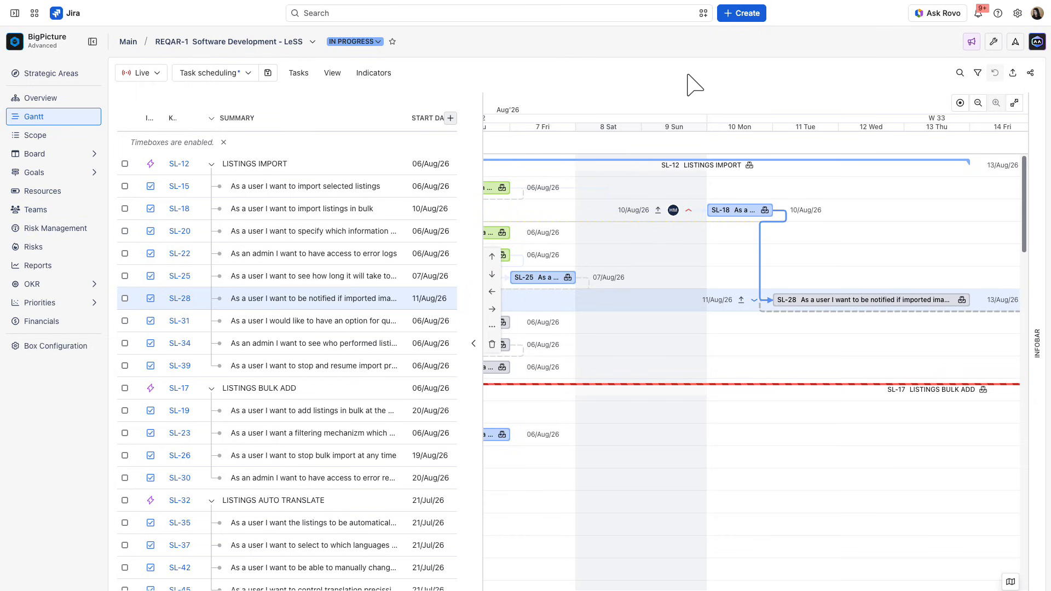
- Set the end date of SL-18 to 20/Aug/26 in the task list
{"action": "left_click_drag", "start_coordinate": [486, 164], "coordinate": [737, 185]}
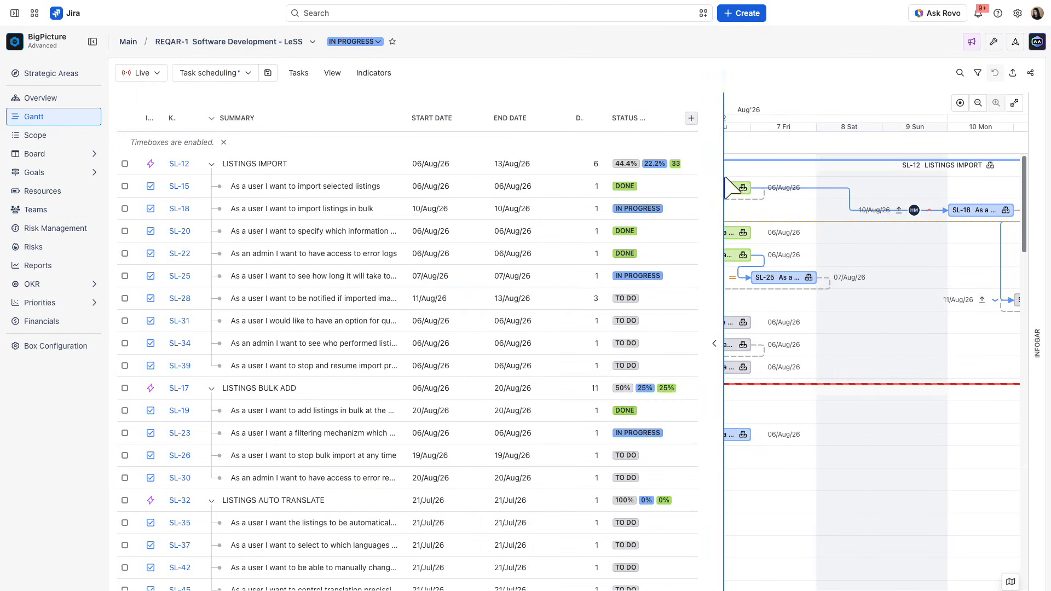
{"action": "left_click", "coordinate": [513, 211]}
{"action": "left_click", "coordinate": [546, 301]}
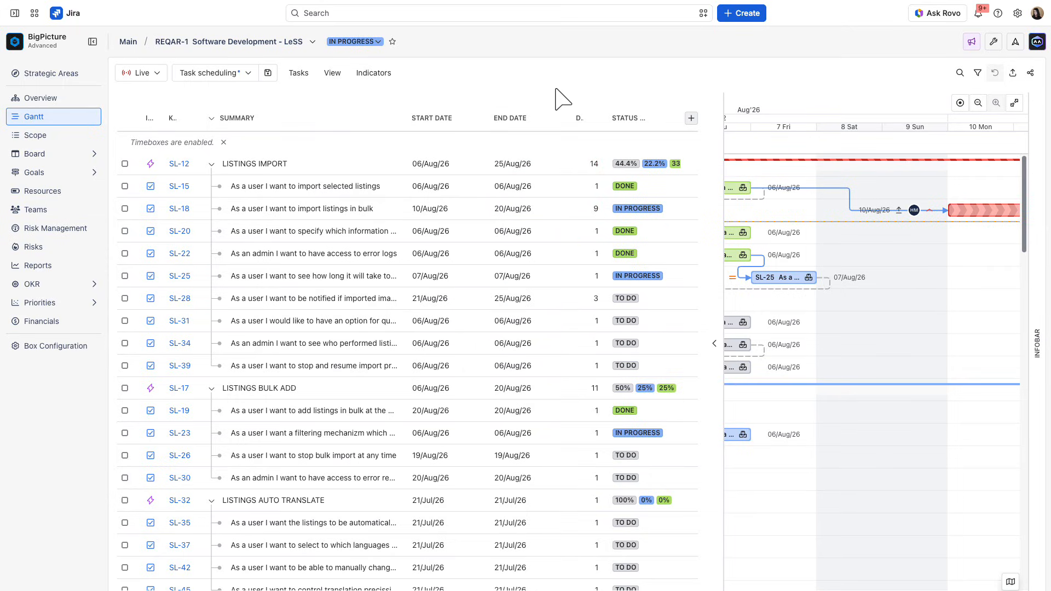
- Open the task details of SL-25 from its timeline bar and enlarge them to the full view
{"action": "left_click_drag", "start_coordinate": [723, 153], "coordinate": [623, 160]}
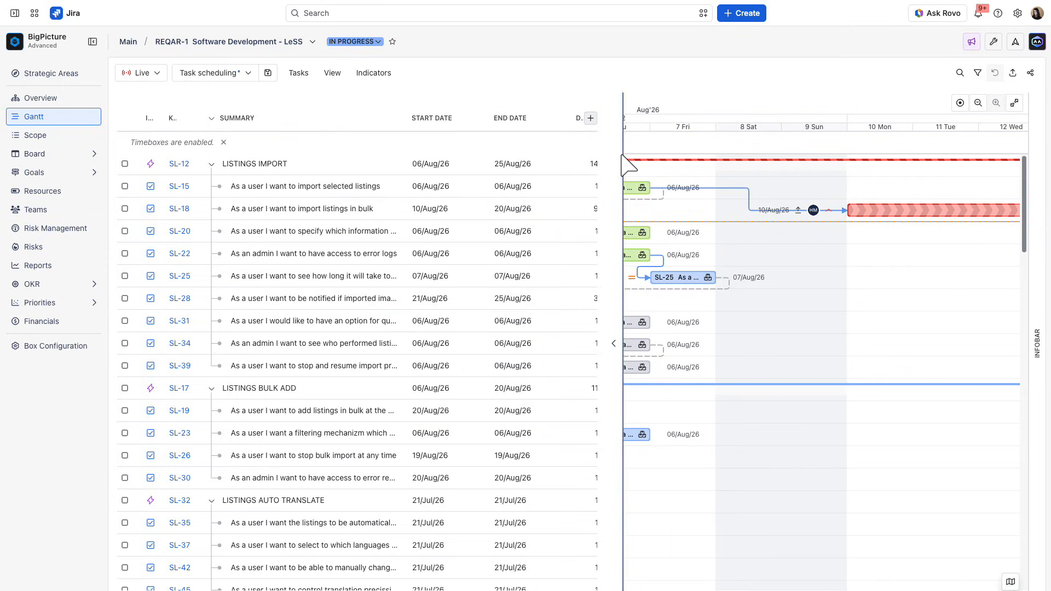
{"action": "left_click", "coordinate": [977, 103]}
{"action": "left_click", "coordinate": [977, 103]}
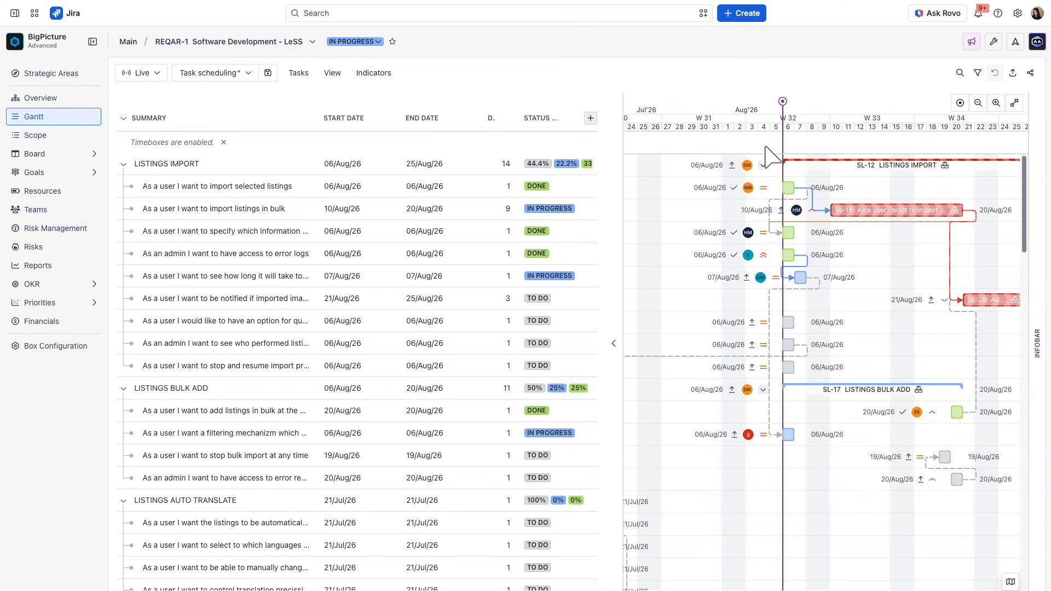
{"action": "left_click", "coordinate": [801, 280]}
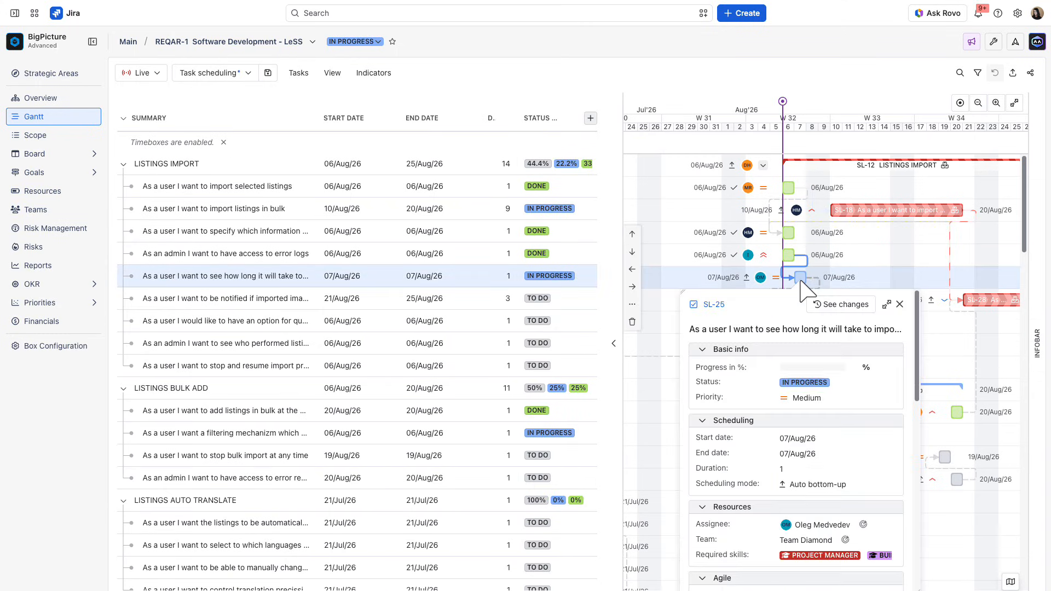
{"action": "left_click", "coordinate": [882, 302]}
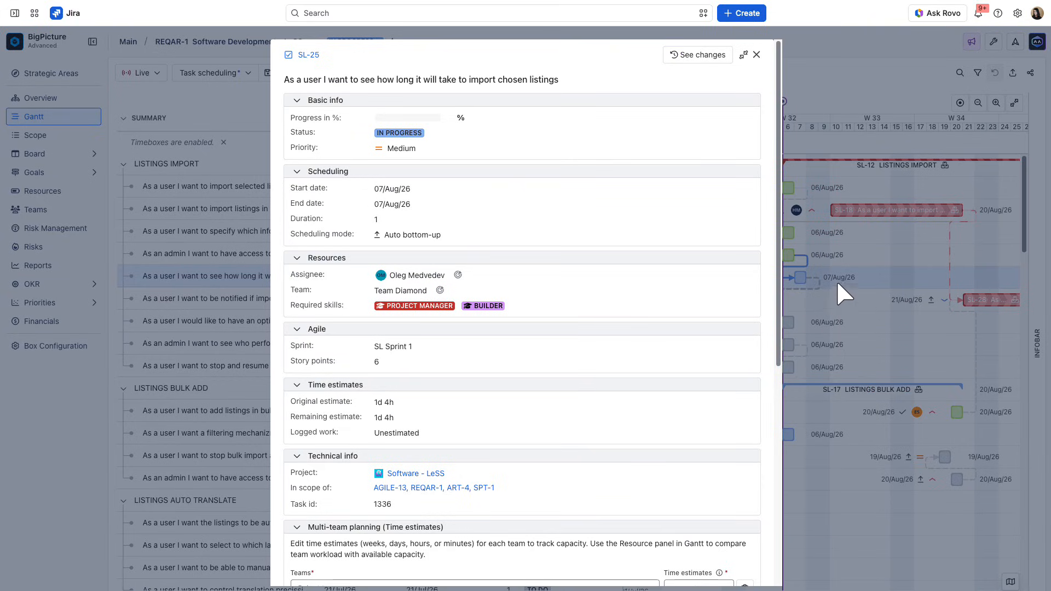
- Show the assignee recommendations for SL-25 in its Resources section and expand the full list
{"action": "left_click_drag", "start_coordinate": [777, 238], "coordinate": [746, 253]}
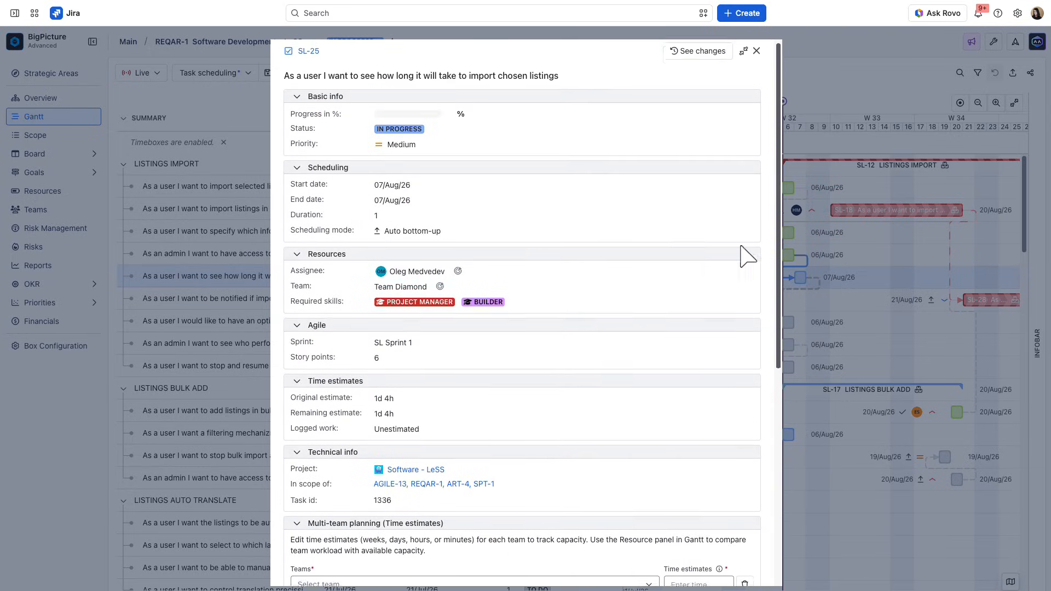
{"action": "left_click", "coordinate": [458, 275]}
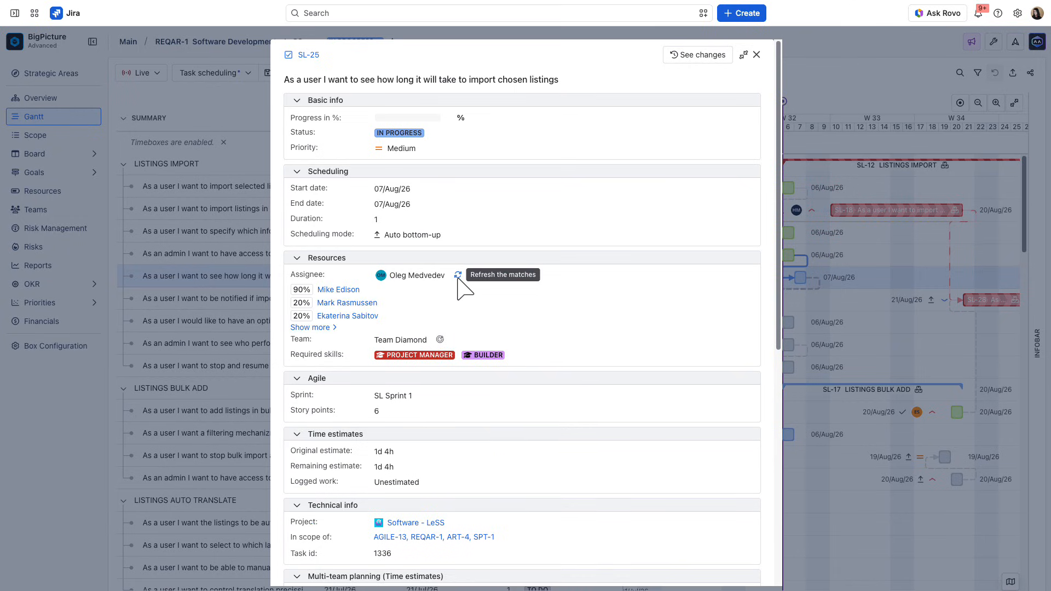
{"action": "left_click", "coordinate": [334, 328]}
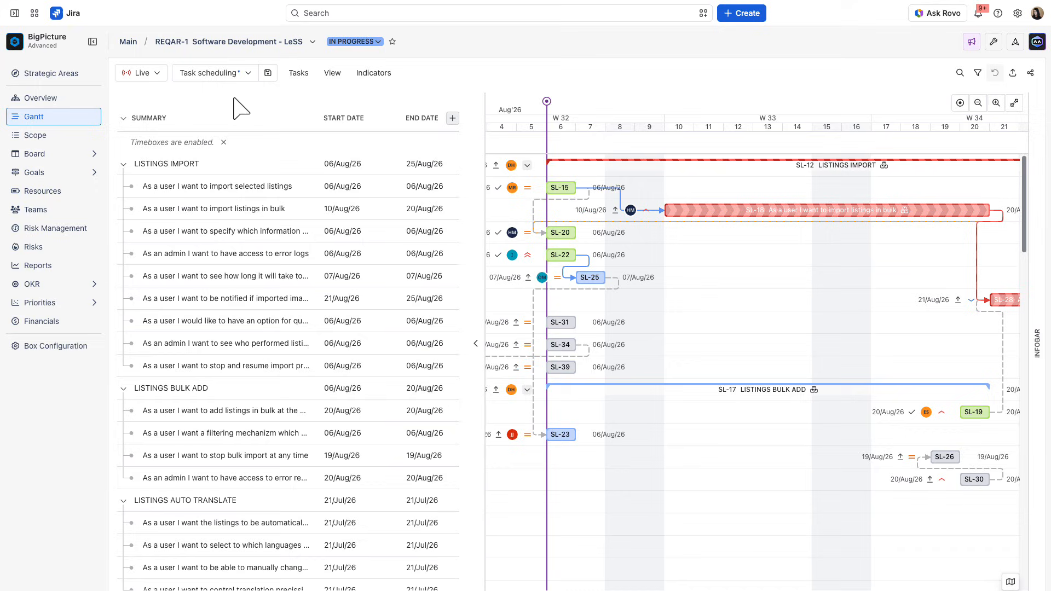
- Hide and restore the Strong dependencies on the Gantt, and do the same for the Soft dependencies
{"action": "left_click", "coordinate": [331, 73]}
{"action": "mouse_move", "coordinate": [397, 240]}
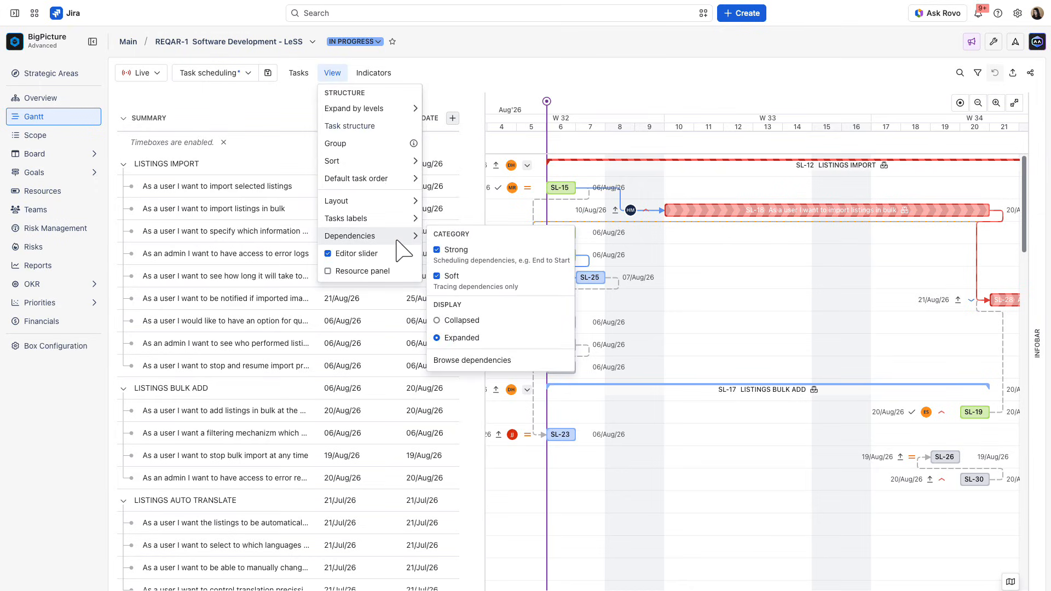
{"action": "left_click", "coordinate": [454, 251]}
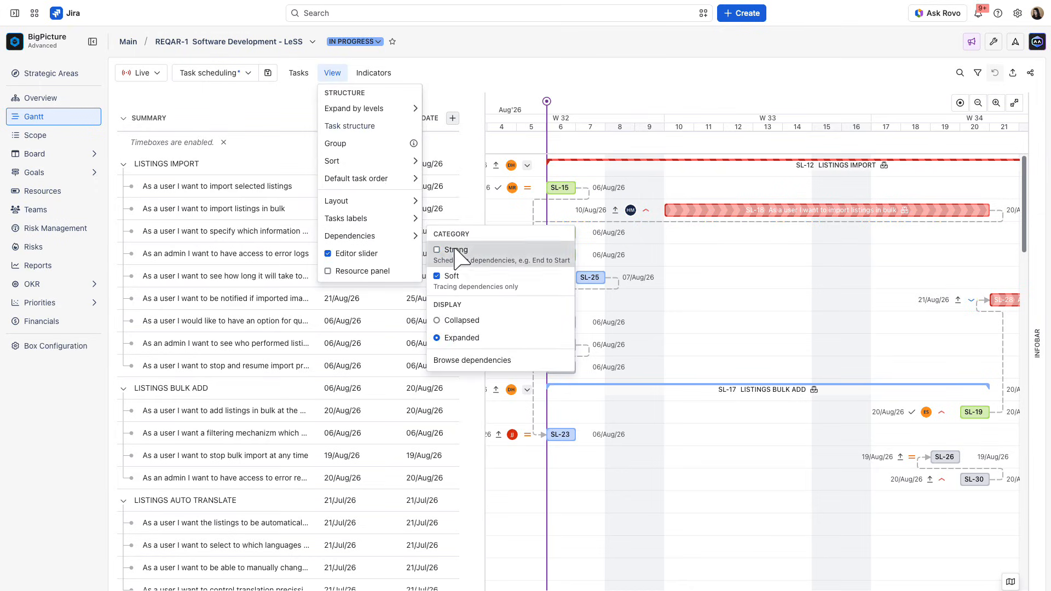
{"action": "left_click", "coordinate": [455, 250]}
{"action": "left_click", "coordinate": [448, 277]}
{"action": "left_click", "coordinate": [449, 277]}
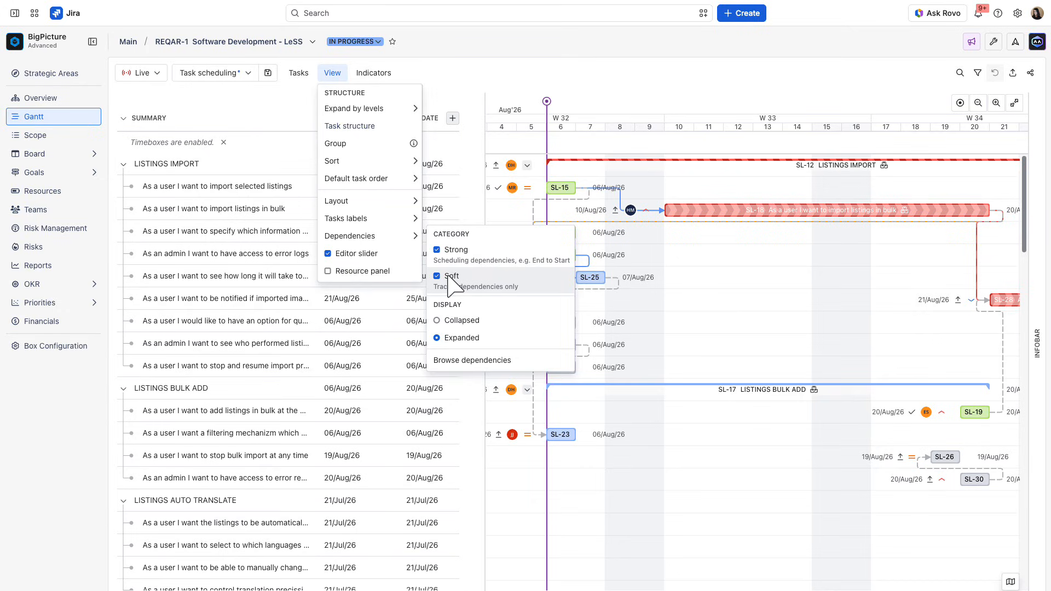
- Switch the dependency display to Collapsed and back to Expanded
{"action": "left_click", "coordinate": [459, 320]}
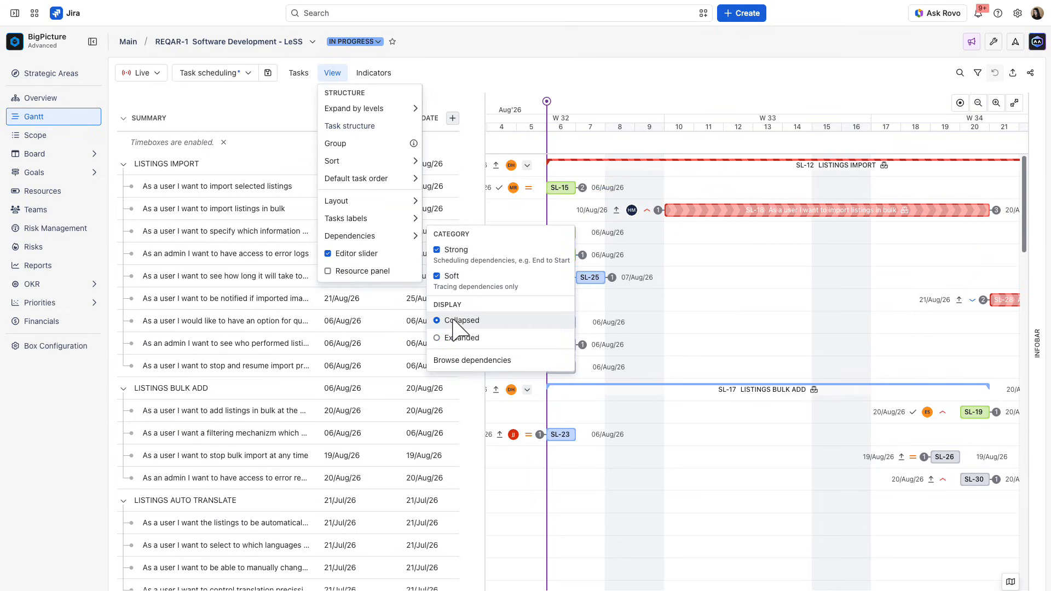
{"action": "left_click", "coordinate": [455, 338]}
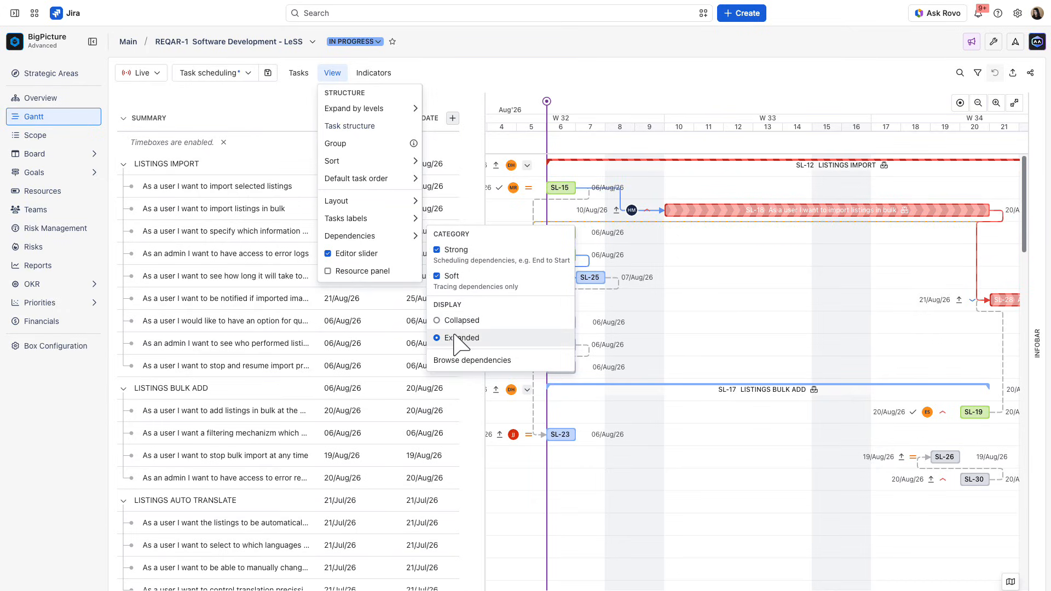
{"action": "left_click", "coordinate": [572, 78]}
- Examine the correct dependencies in the infobar, including the details of the SL-15 to SL-18 link, and close the infobar
{"action": "left_click", "coordinate": [1037, 343]}
{"action": "left_click", "coordinate": [476, 176]}
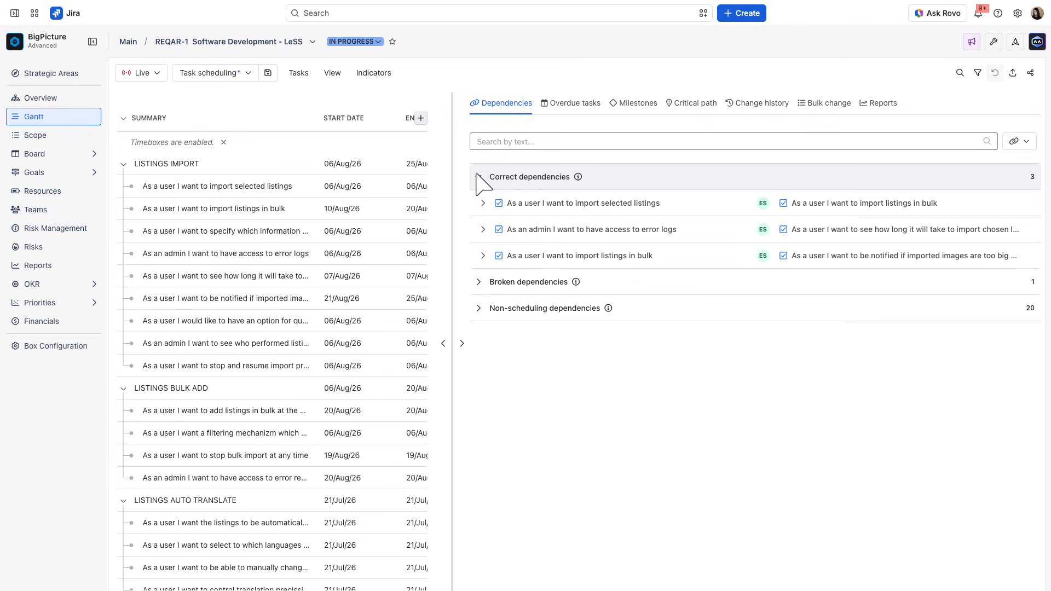
{"action": "left_click", "coordinate": [483, 203]}
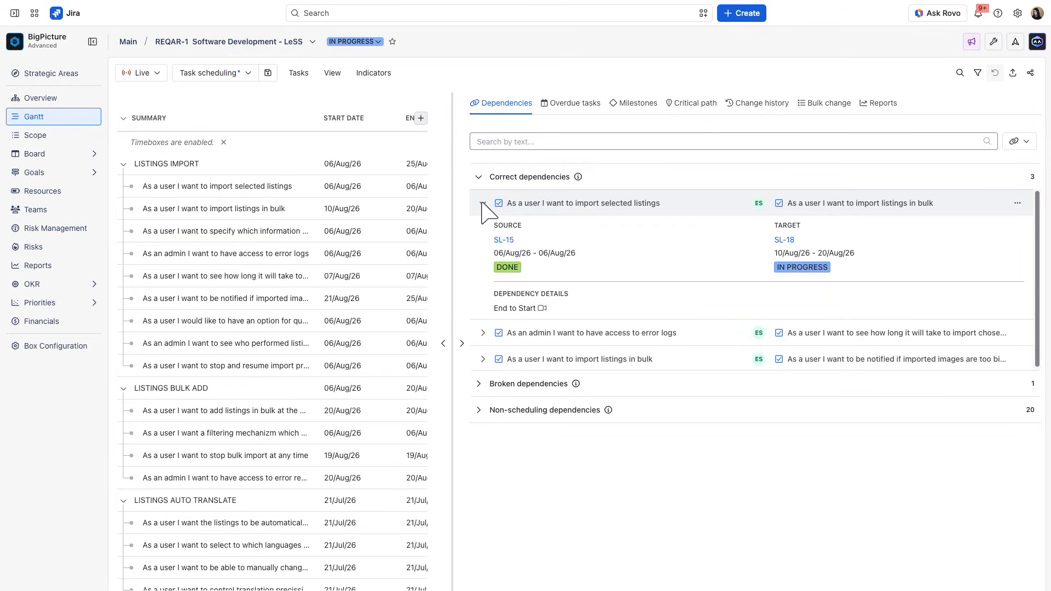
{"action": "left_click", "coordinate": [483, 203]}
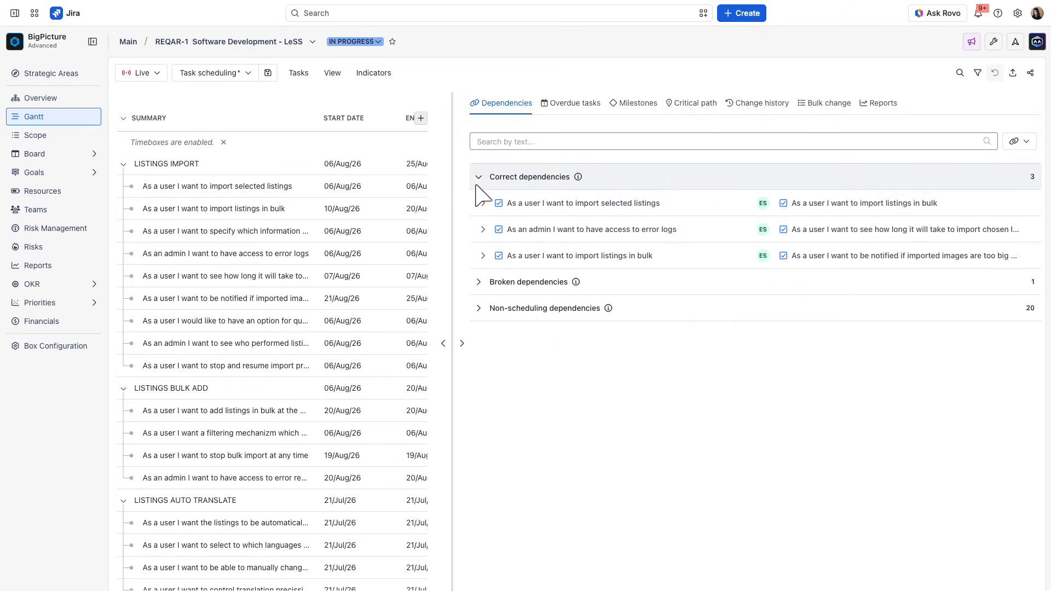
{"action": "left_click", "coordinate": [478, 183]}
{"action": "left_click", "coordinate": [462, 343]}
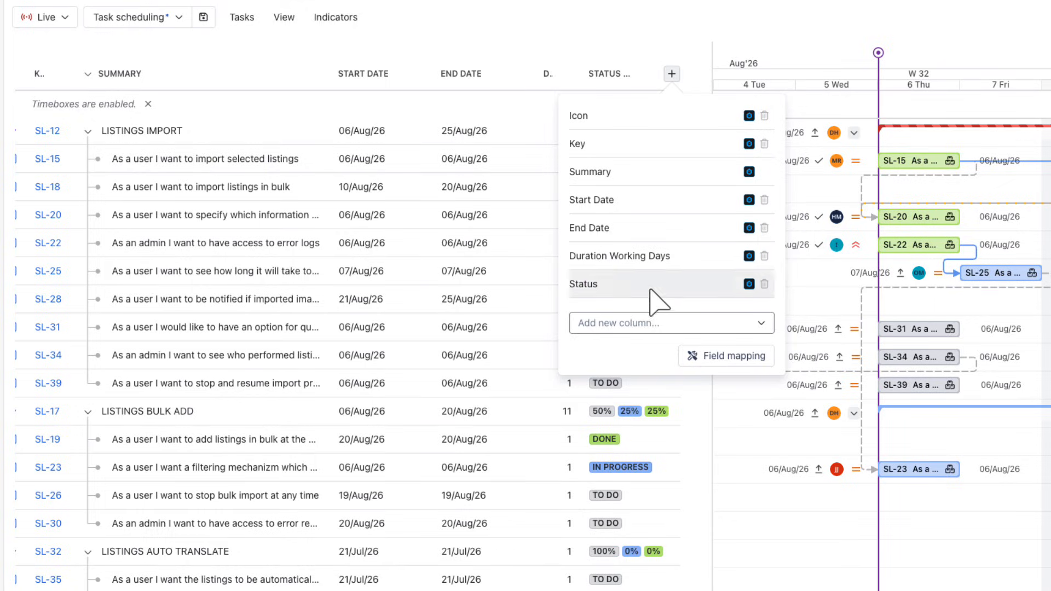
- Add the Scheduling Mode column to the task list and set SL-25's scheduling mode to Manual
{"action": "left_click", "coordinate": [657, 323]}
{"action": "type", "text": "sched"}
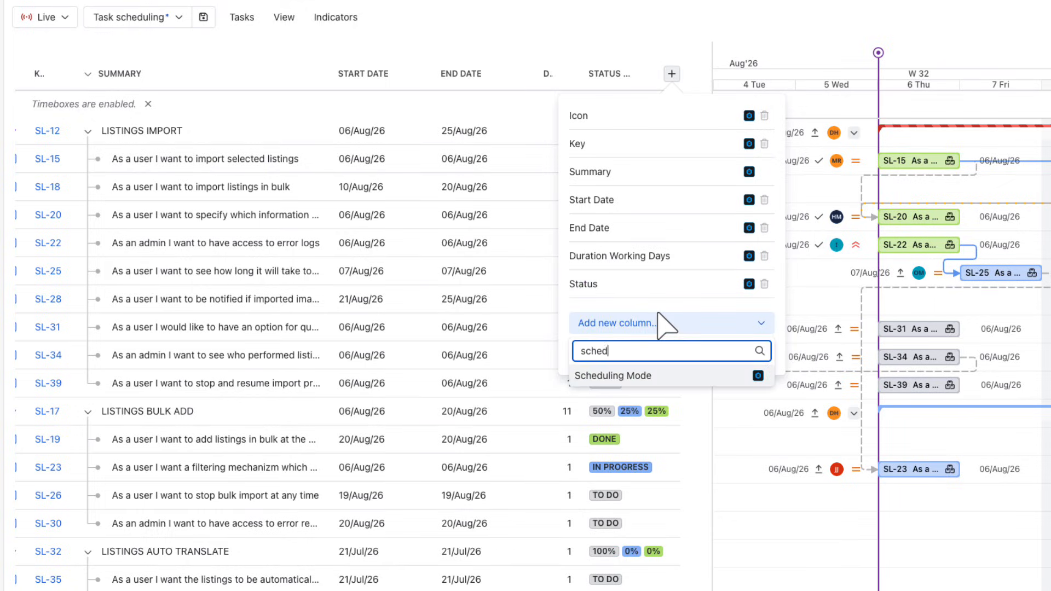
{"action": "left_click", "coordinate": [660, 372]}
{"action": "left_click", "coordinate": [611, 276]}
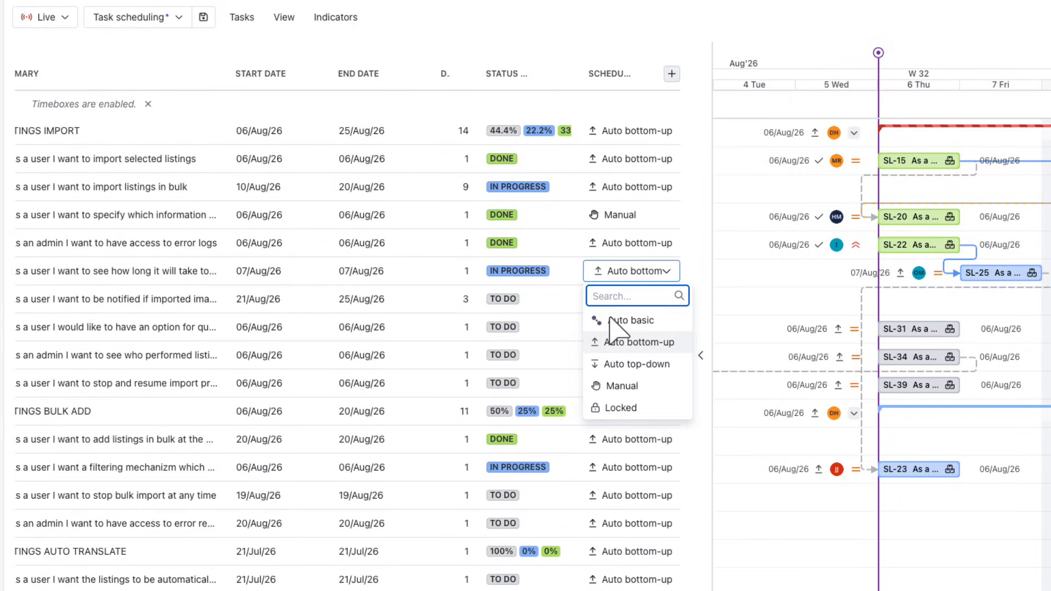
{"action": "left_click", "coordinate": [615, 384]}
{"action": "mouse_move", "coordinate": [899, 274]}
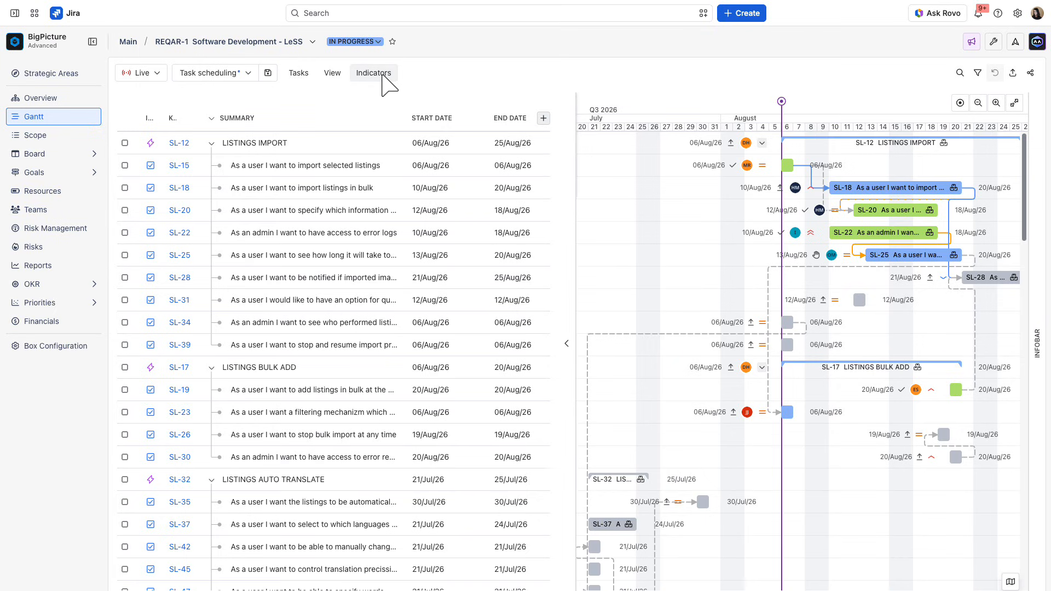
- Enable the Baselines, Markers, Timeboxes (Sprints, PIs), Week numbers, Parent task conflicts, Progress, Critical path and Overdue tasks indicators
{"action": "left_click", "coordinate": [378, 75]}
{"action": "left_click", "coordinate": [362, 96]}
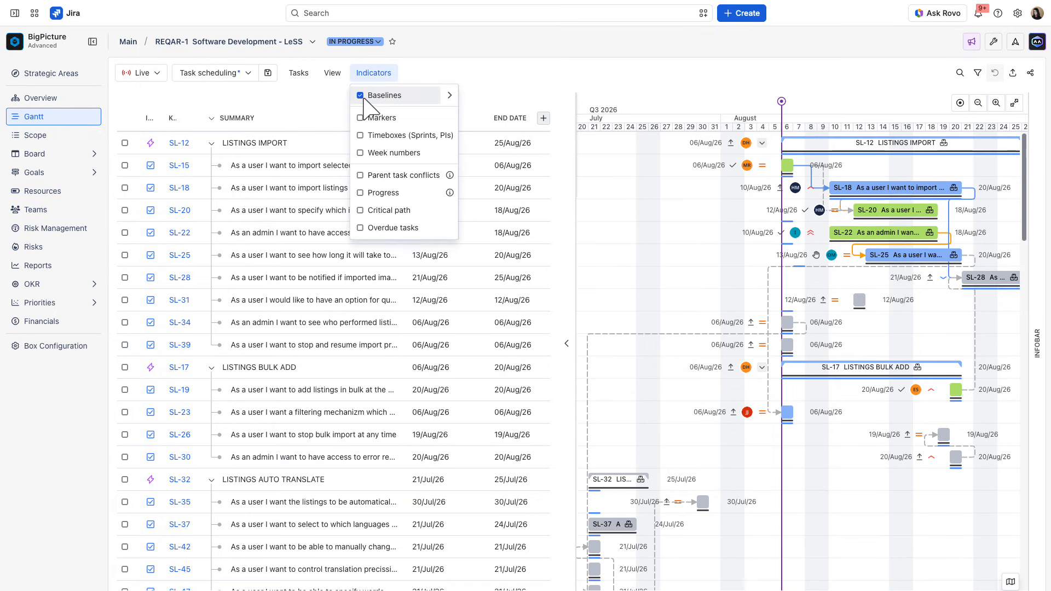
{"action": "left_click", "coordinate": [360, 117]}
{"action": "left_click", "coordinate": [360, 135]}
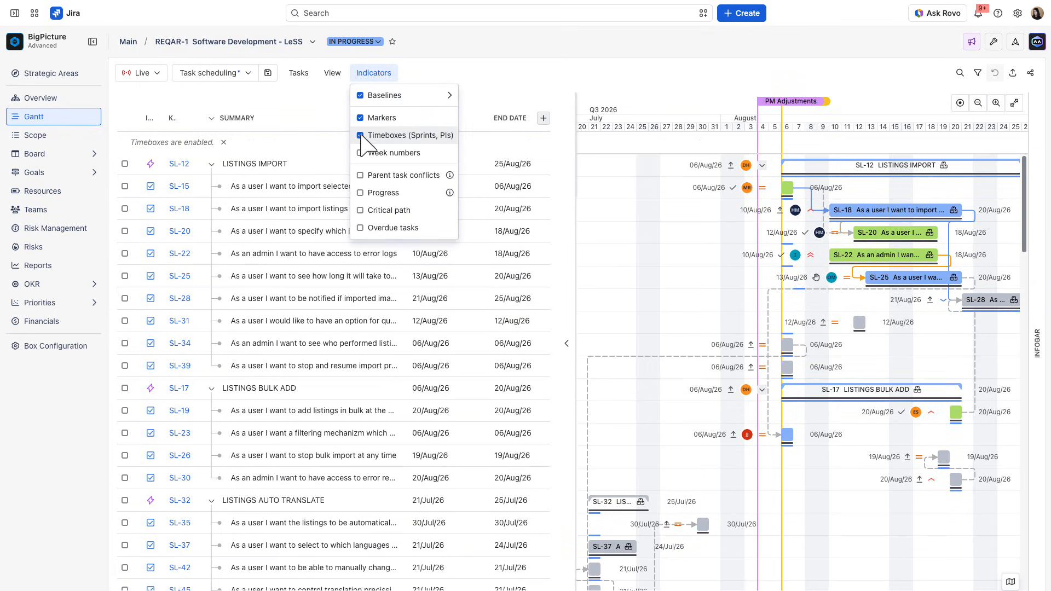
{"action": "left_click", "coordinate": [361, 154]}
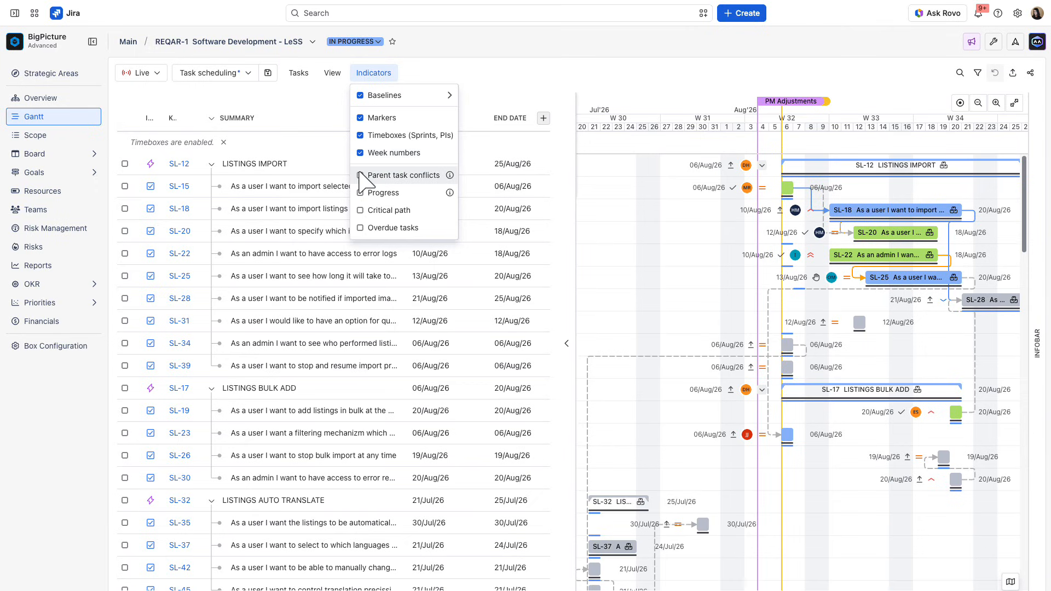
{"action": "left_click", "coordinate": [360, 176]}
{"action": "left_click", "coordinate": [361, 192]}
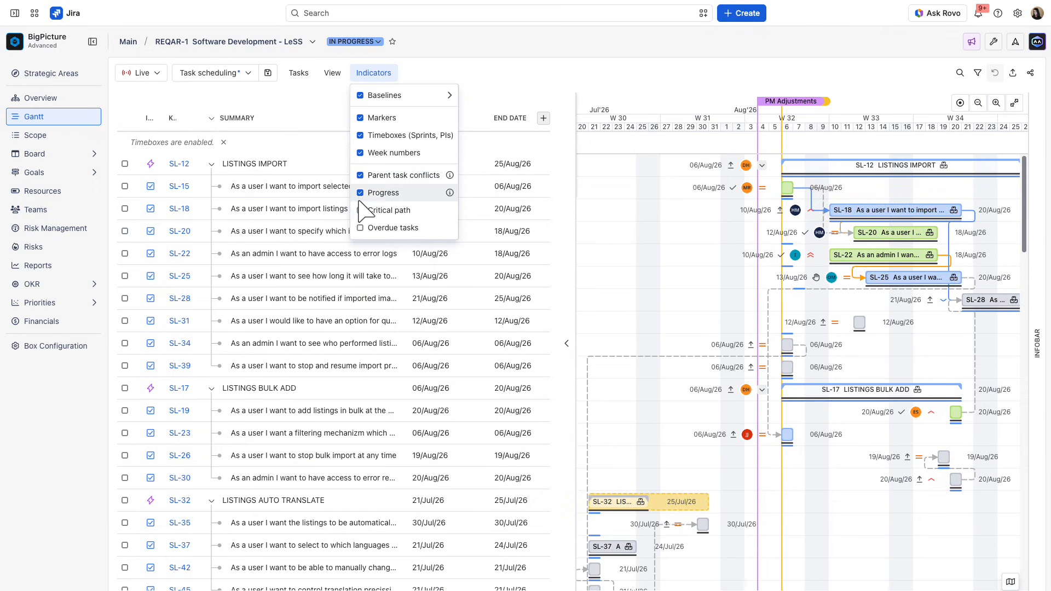
{"action": "left_click", "coordinate": [361, 211]}
{"action": "left_click", "coordinate": [360, 226]}
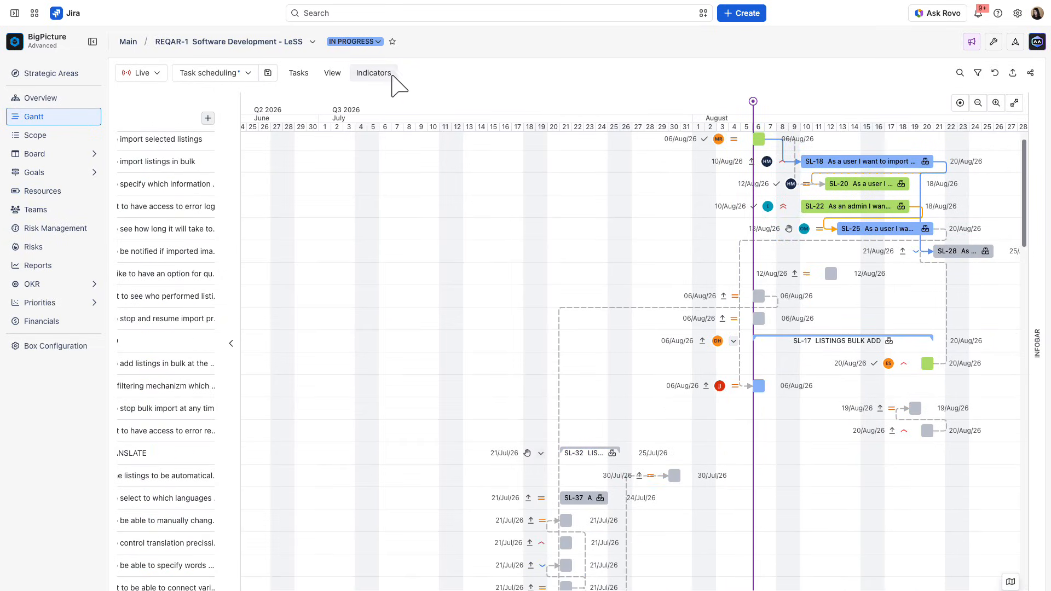
- Enable the Baselines indicator and look through the baseline version history choices for showing on the timeline
{"action": "left_click", "coordinate": [392, 75]}
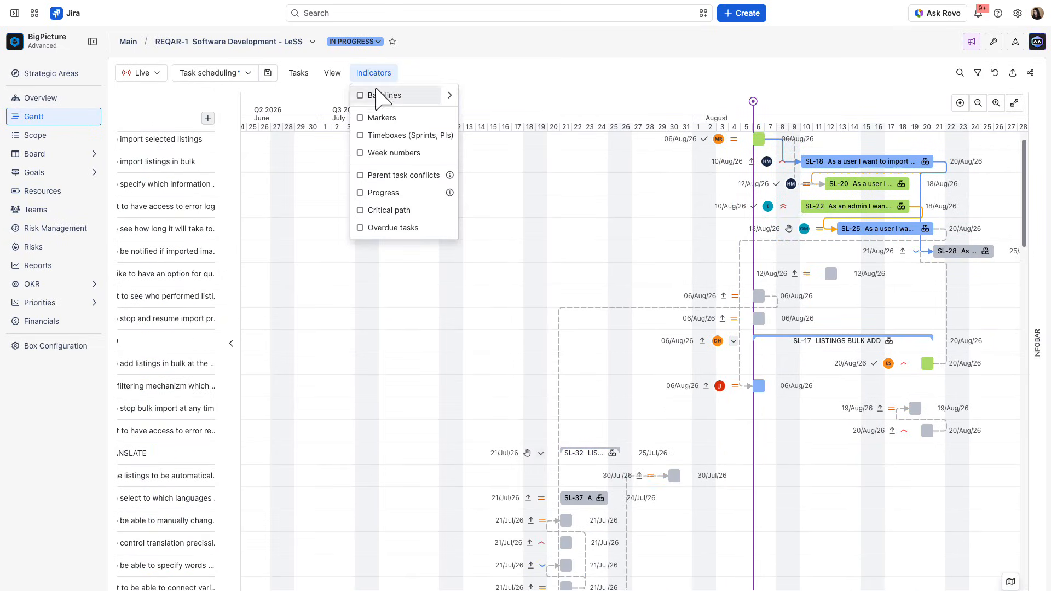
{"action": "left_click", "coordinate": [365, 96]}
{"action": "mouse_move", "coordinate": [447, 96]}
{"action": "mouse_move", "coordinate": [525, 171]}
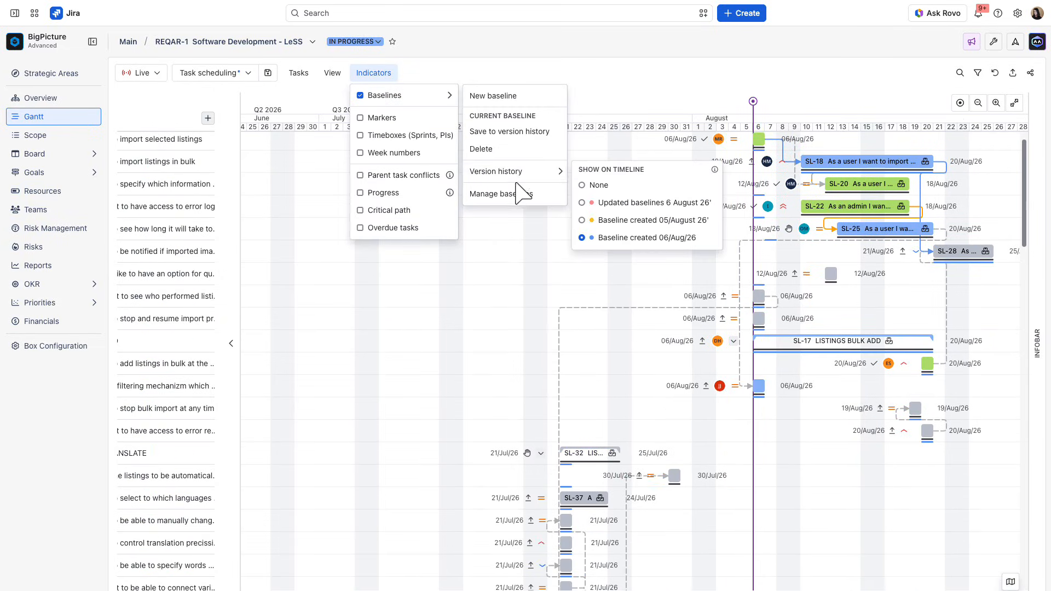
{"action": "left_click", "coordinate": [627, 222]}
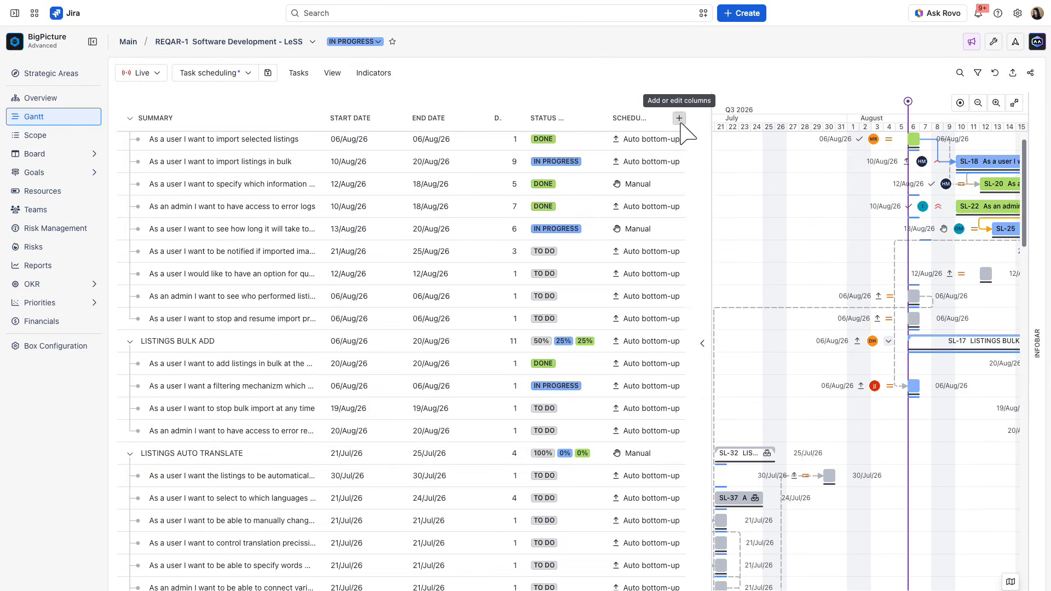
- Add the Multi-team planning (Story Points) and Multi-team planning (Time estimates) columns to the task list
{"action": "left_click", "coordinate": [680, 121]}
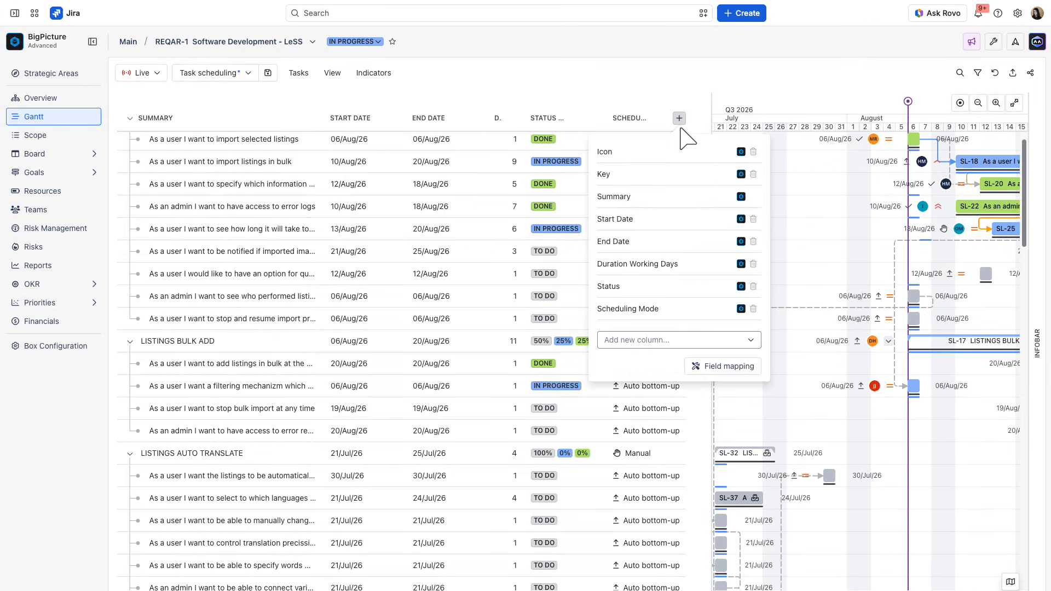
{"action": "left_click", "coordinate": [661, 340]}
{"action": "type", "text": "multi"}
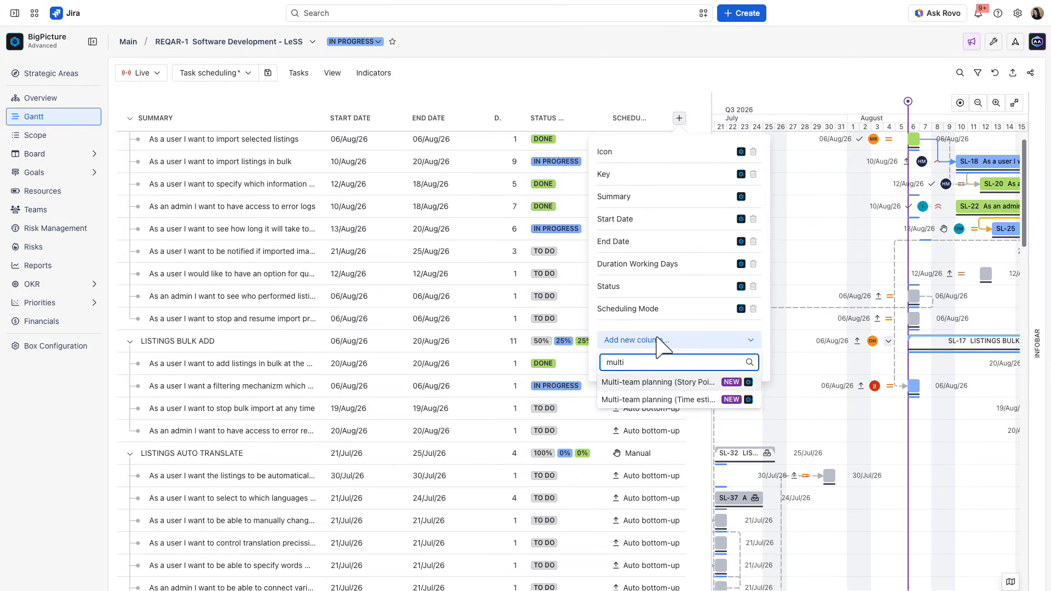
{"action": "left_click", "coordinate": [662, 383]}
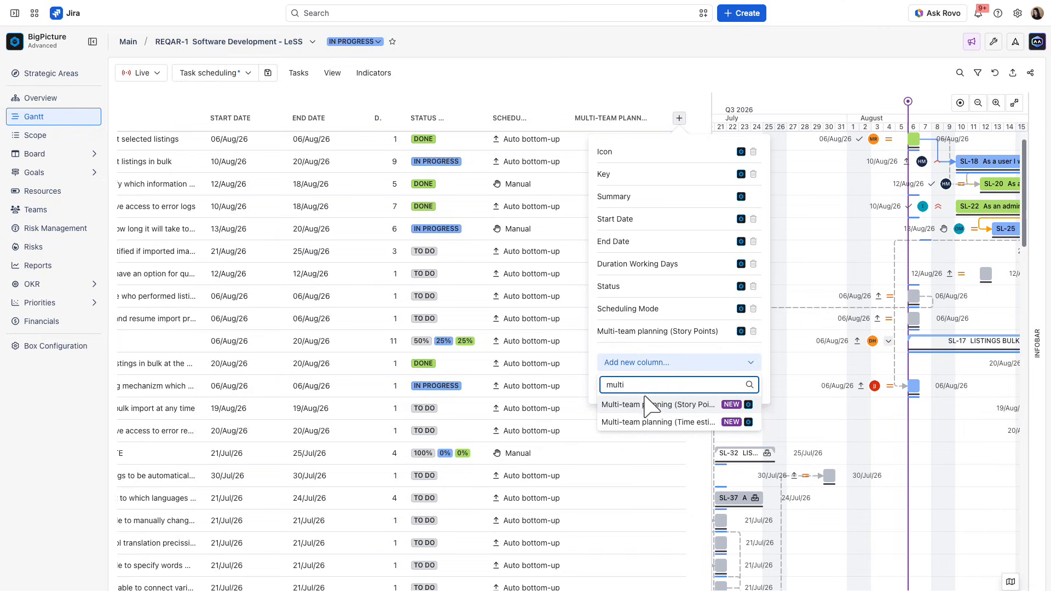
{"action": "left_click", "coordinate": [648, 422]}
{"action": "left_click", "coordinate": [635, 83]}
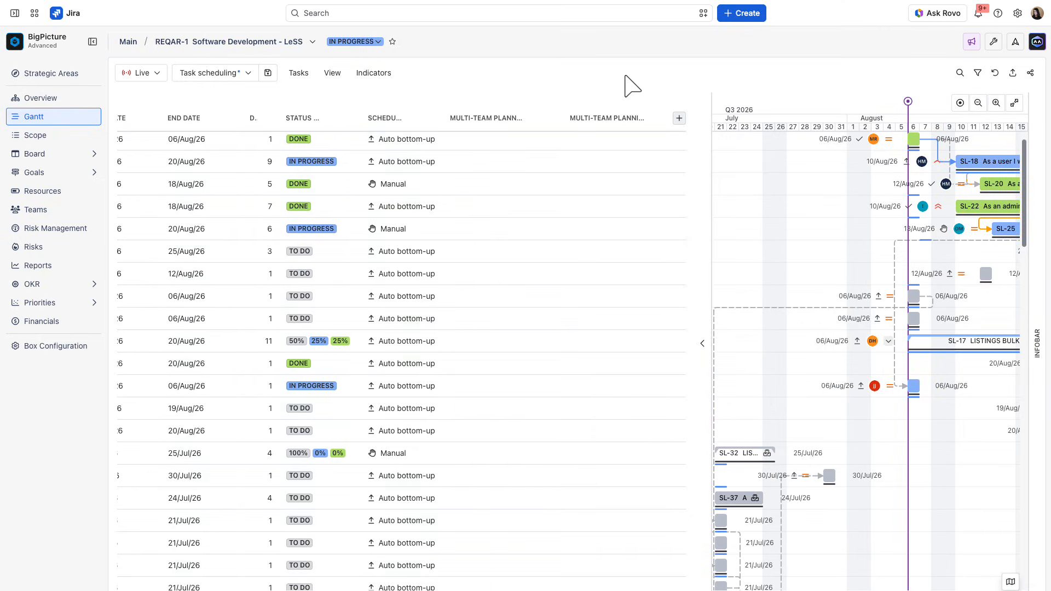
- Give SL-18 multi-team story points of 12 for Team Diamond and 10 for Team Sapphire, and save them
{"action": "left_click", "coordinate": [510, 165]}
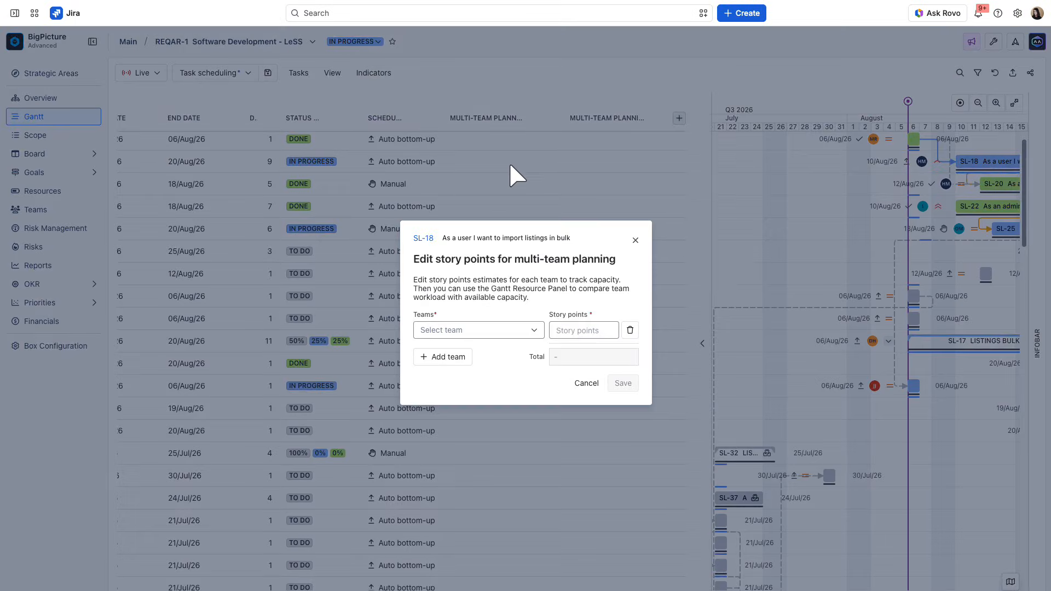
{"action": "left_click", "coordinate": [499, 331]}
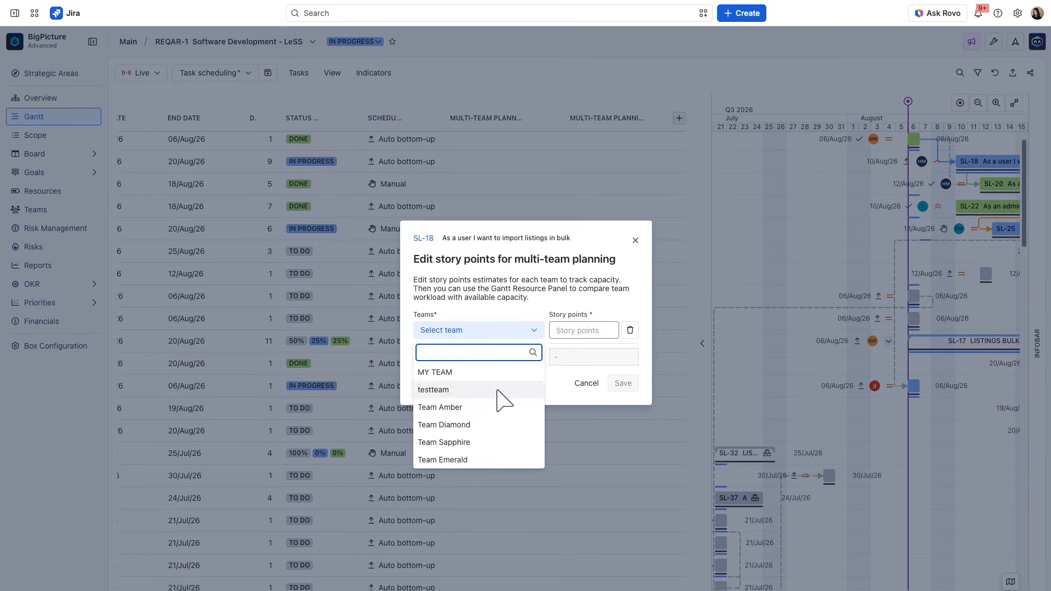
{"action": "left_click", "coordinate": [496, 425]}
{"action": "left_click", "coordinate": [457, 357]}
{"action": "left_click", "coordinate": [459, 343]}
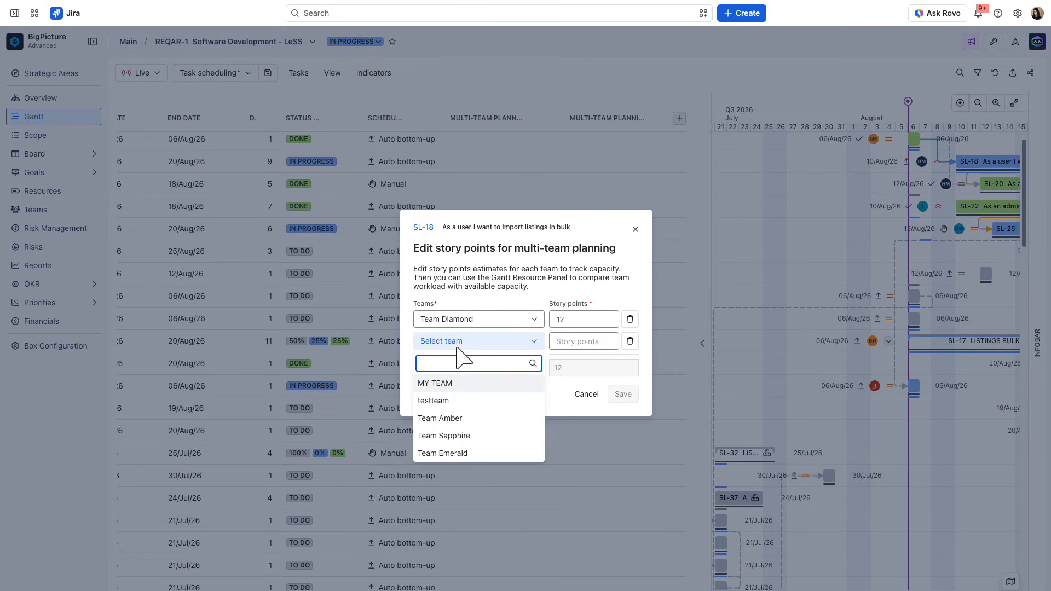
{"action": "left_click", "coordinate": [464, 436]}
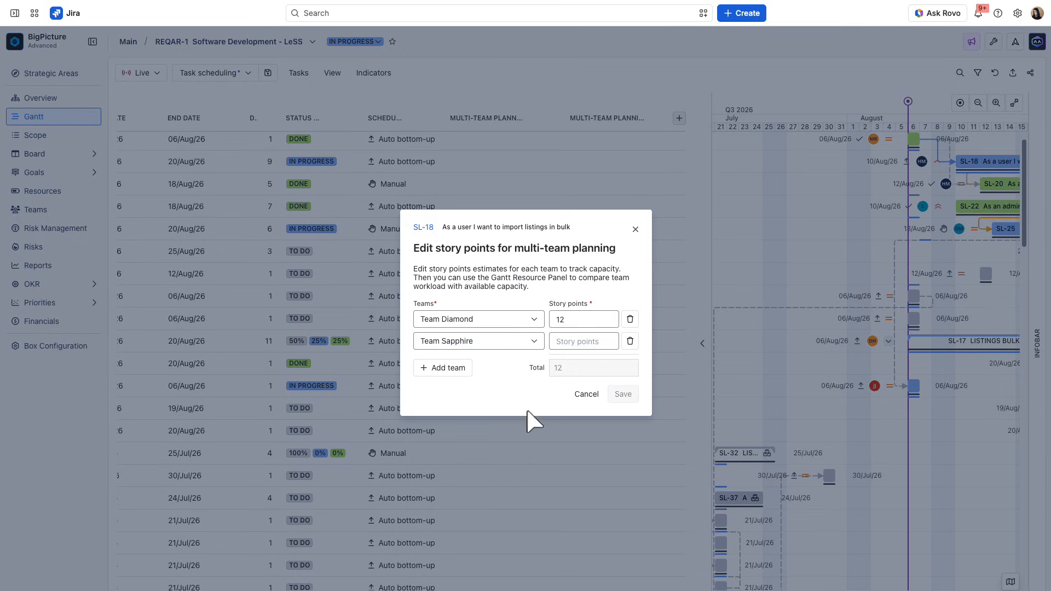
{"action": "left_click", "coordinate": [621, 394]}
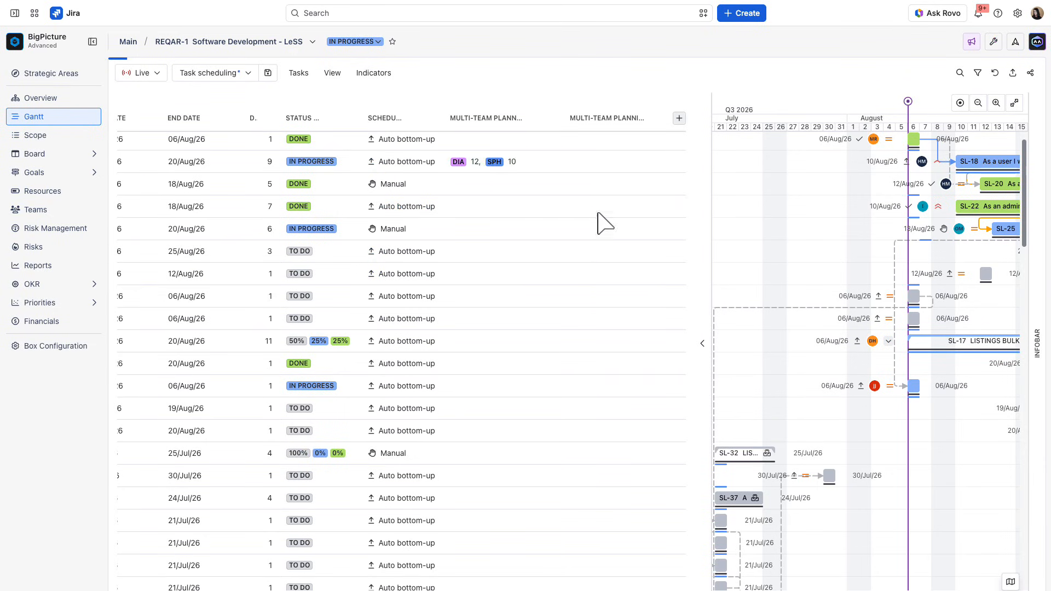
- Save SL-25's multi-team time estimates as 2d 4h for Team Emerald and 1d 4h for Team Amber, and widen the timeline area
{"action": "left_click", "coordinate": [607, 229]}
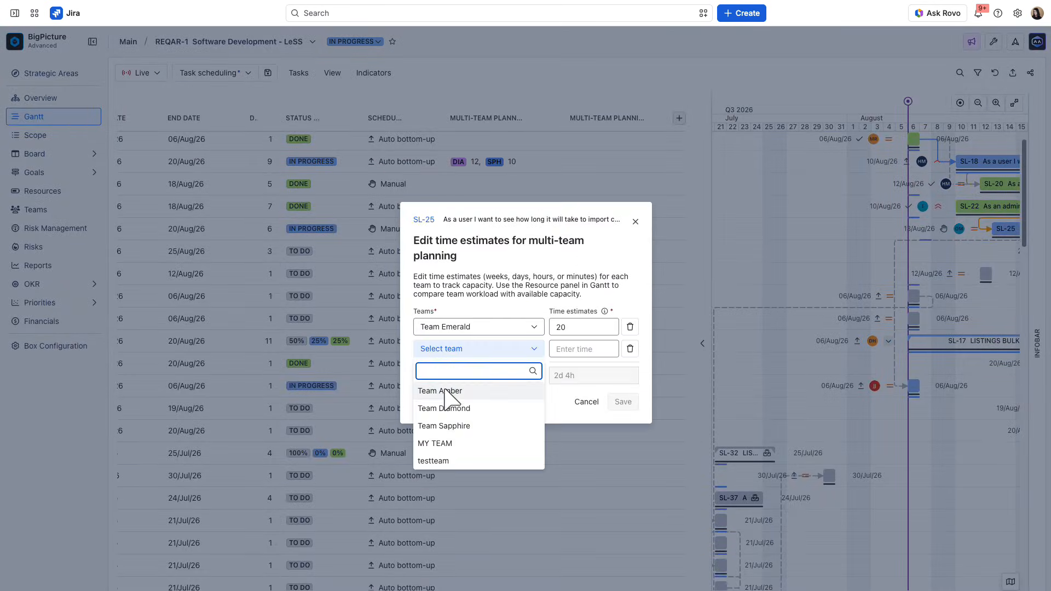
{"action": "left_click", "coordinate": [446, 392]}
{"action": "left_click", "coordinate": [623, 402]}
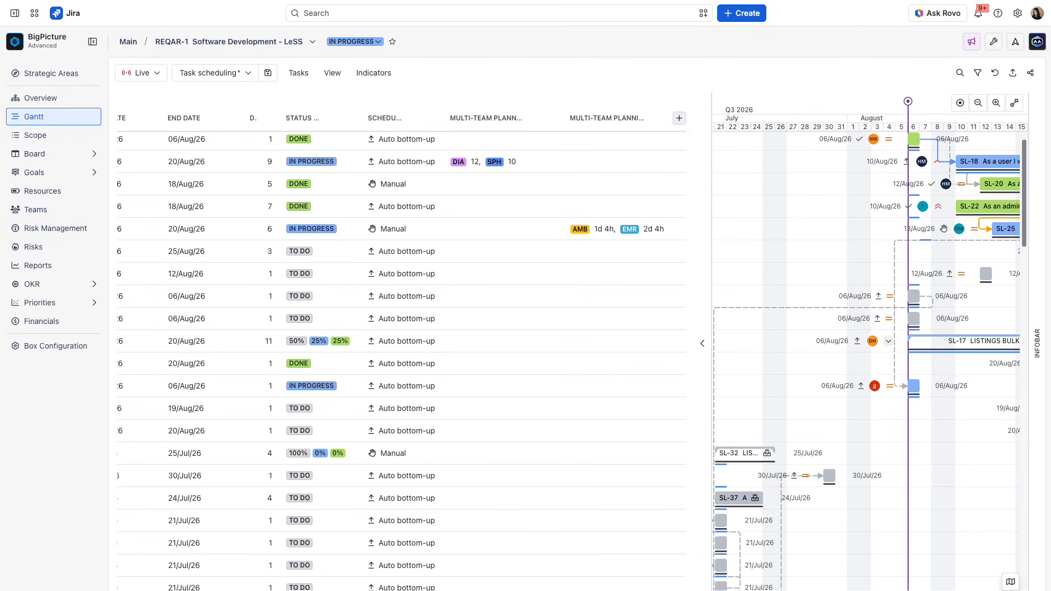
{"action": "left_click_drag", "start_coordinate": [703, 159], "coordinate": [575, 140]}
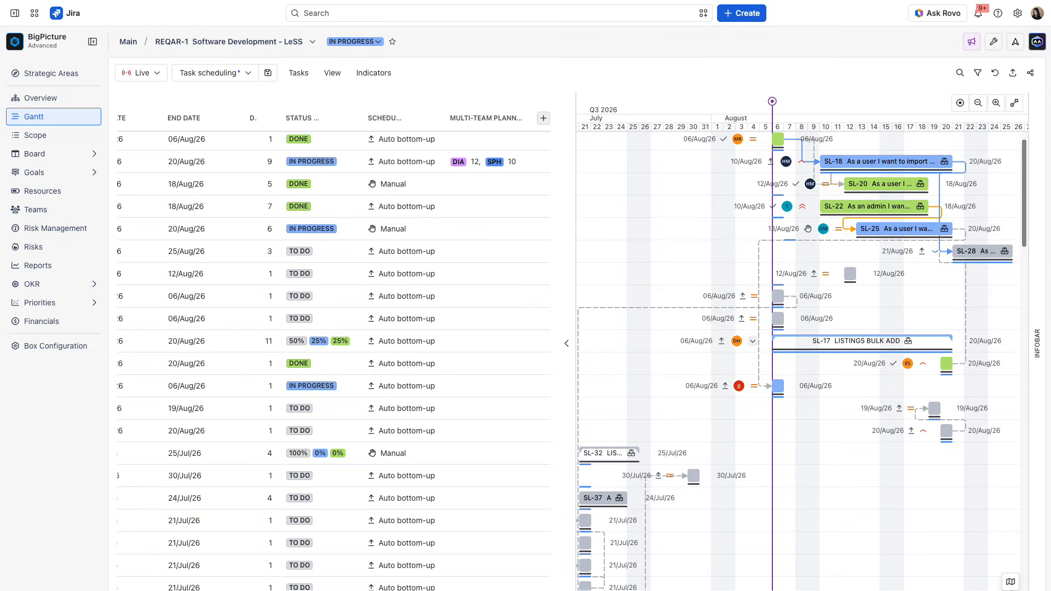